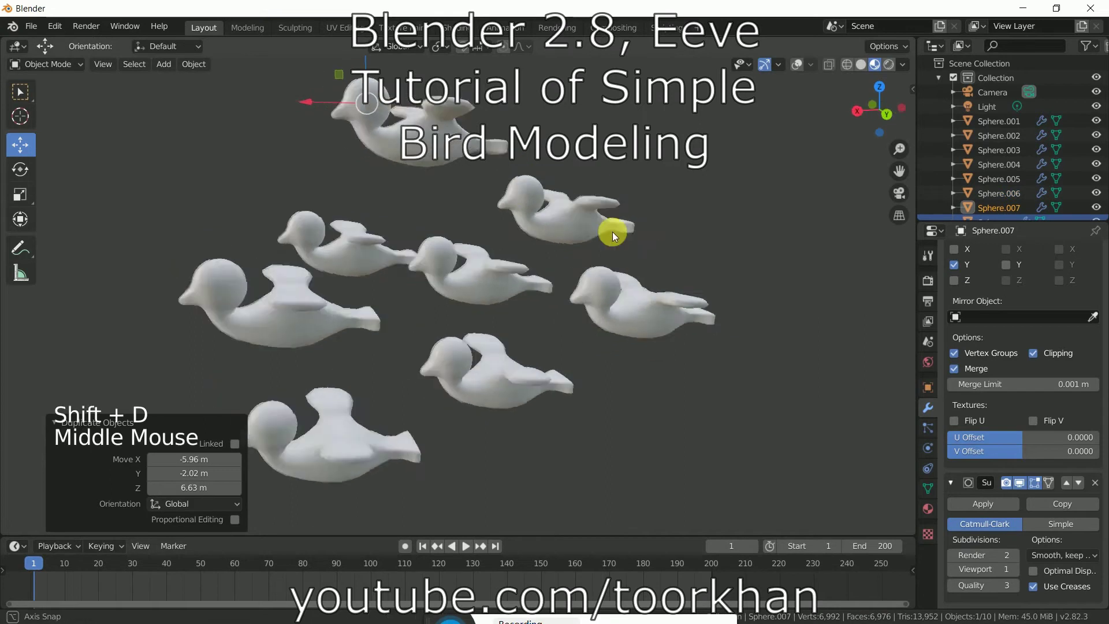
Step: Duplicate the selected bird twice, moving the copies by about (6.1, -5.3, -9.6) m and (-4, -3.3, 9.4) m
key(shift+d)
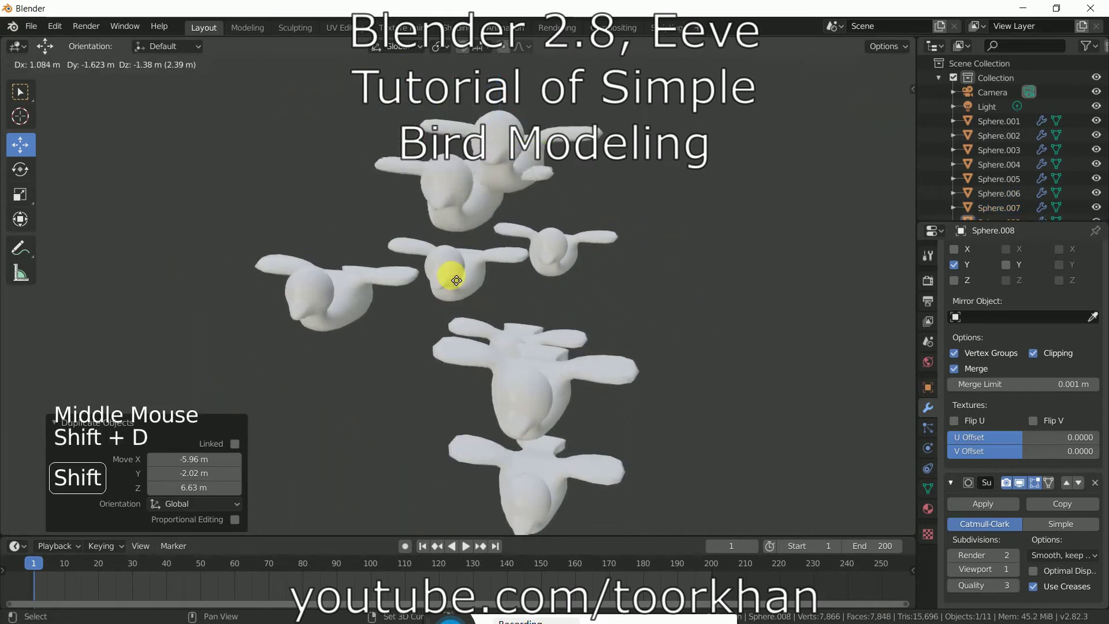
click(355, 479)
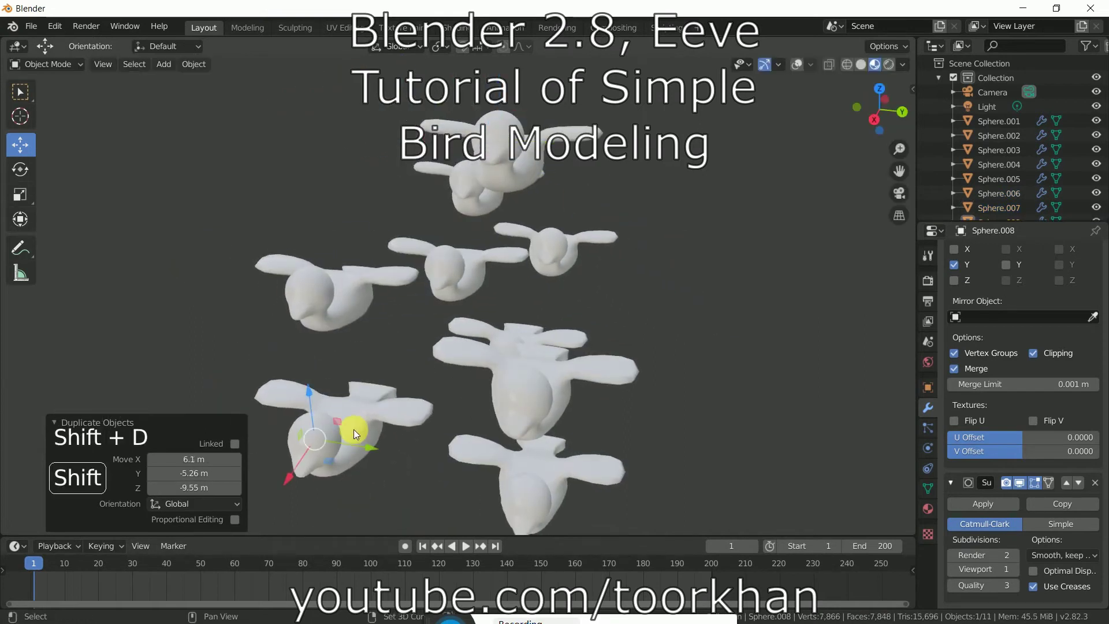
key(shift+d)
click(290, 136)
middle_drag(636, 223, 549, 210)
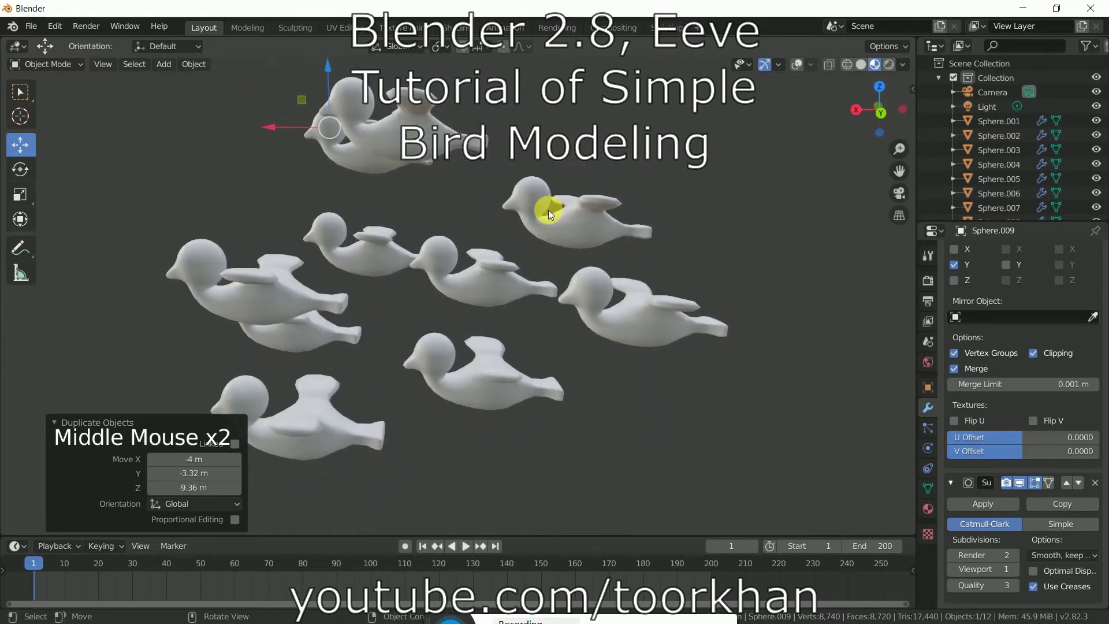
scroll(549, 210, down, 3)
mouse_move(501, 271)
middle_down()
mouse_move(627, 311)
mouse_move(680, 296)
mouse_move(500, 297)
mouse_move(483, 263)
mouse_move(490, 299)
mouse_move(550, 277)
mouse_move(540, 251)
mouse_move(623, 245)
mouse_move(468, 269)
mouse_move(469, 248)
mouse_move(482, 314)
mouse_move(582, 292)
mouse_move(564, 307)
mouse_move(491, 317)
mouse_move(466, 293)
mouse_move(470, 330)
mouse_move(511, 294)
mouse_move(504, 285)
middle_up()
scroll(499, 297, up, 2)
scroll(468, 244, down, 2)
scroll(583, 290, up, 3)
scroll(467, 331, down, 2)
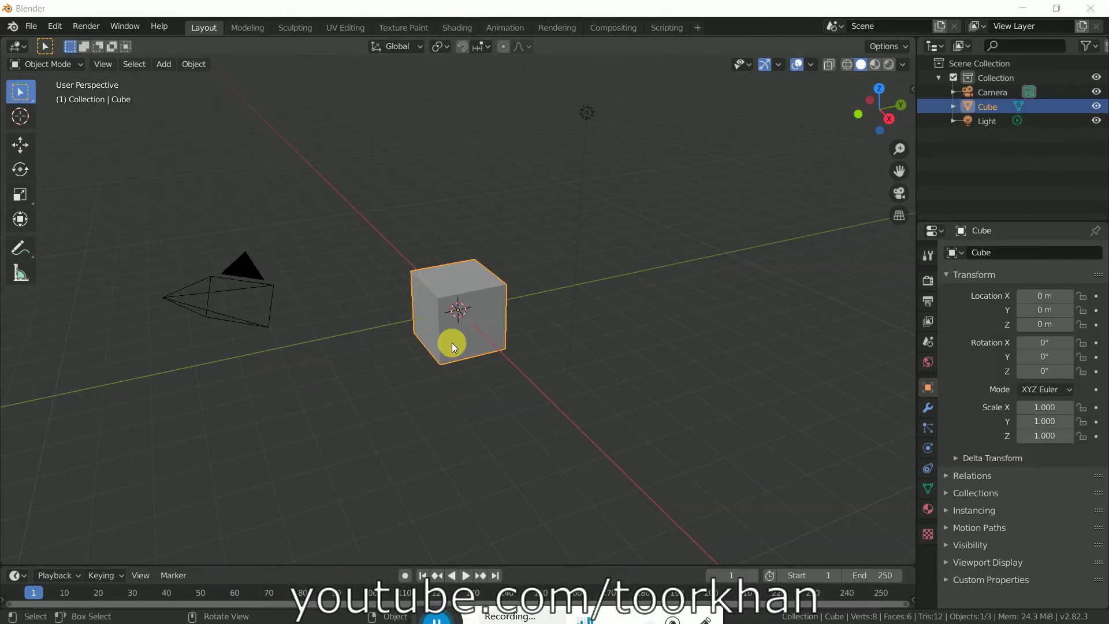
Step: Delete the default cube and add a UV sphere at the origin, working in the right orthographic view
key(x)
click(451, 342)
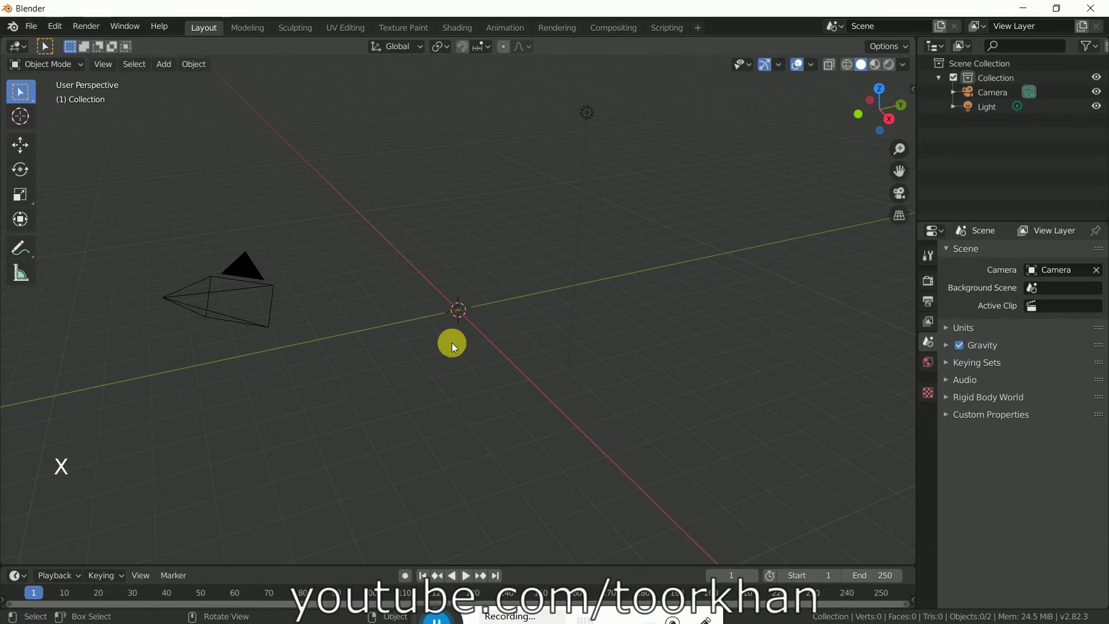
key(KP_3)
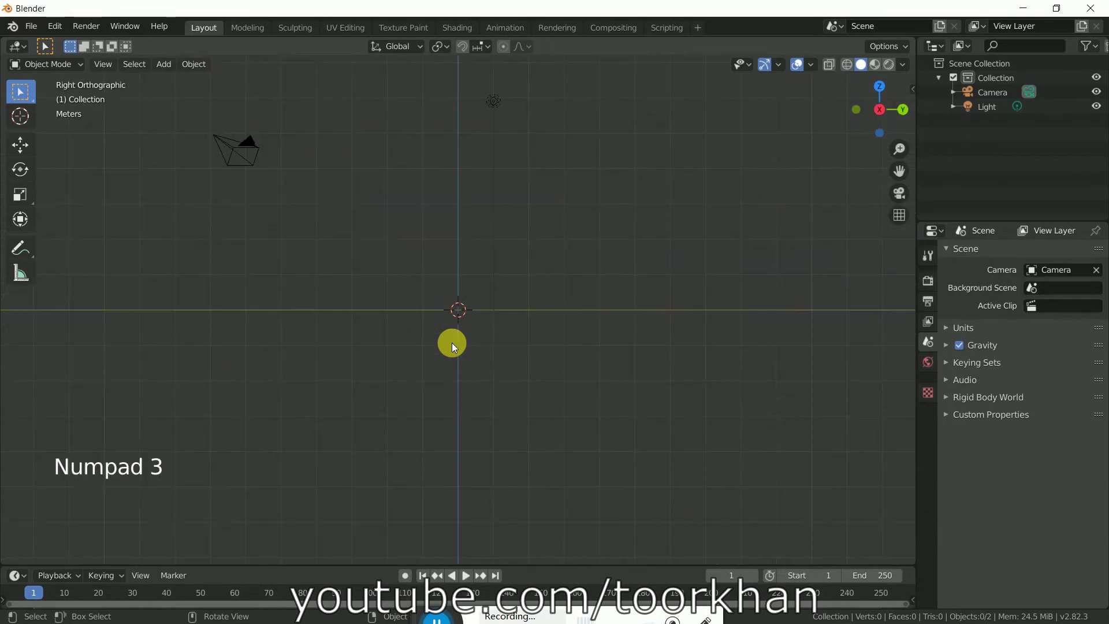
click(157, 66)
mouse_move(199, 81)
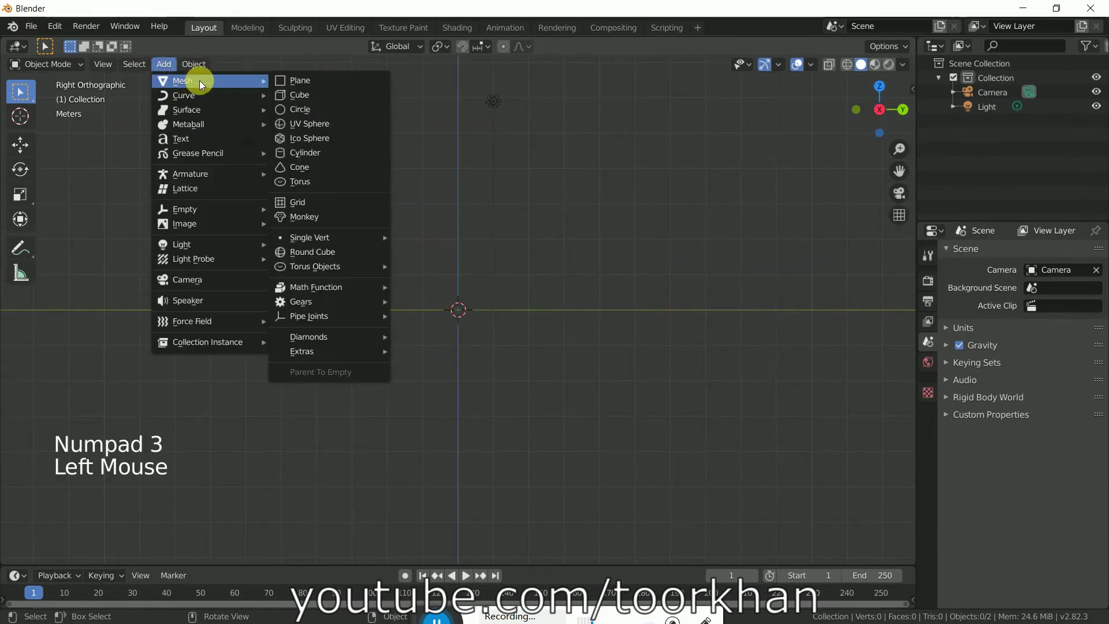
click(325, 127)
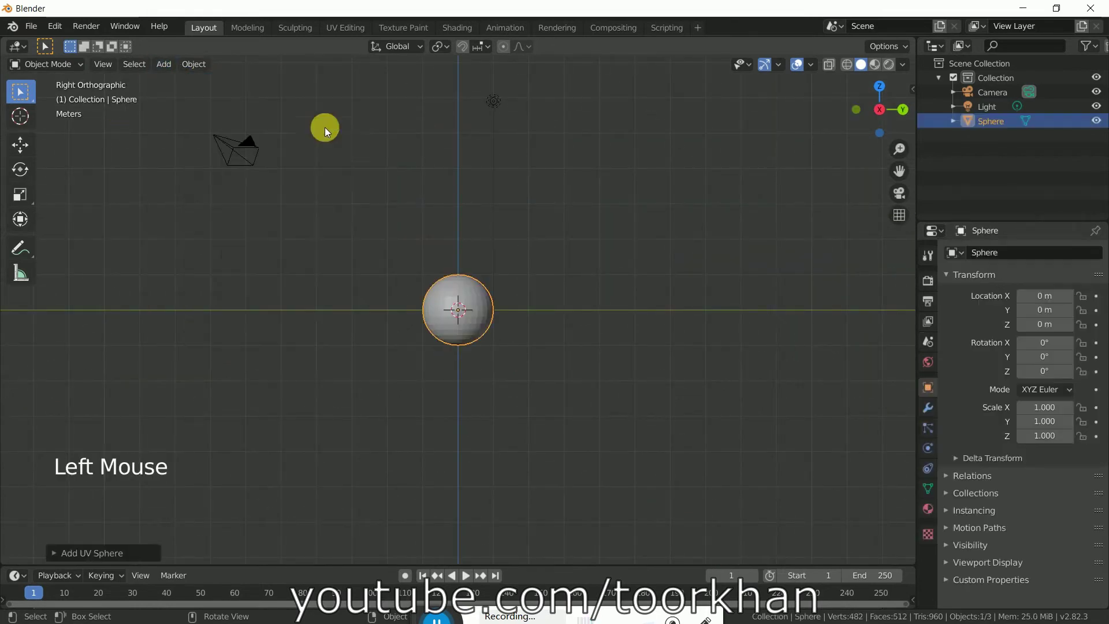
Step: Set the new UV sphere to 12 segments and 10 rings
click(110, 553)
double_click(210, 398)
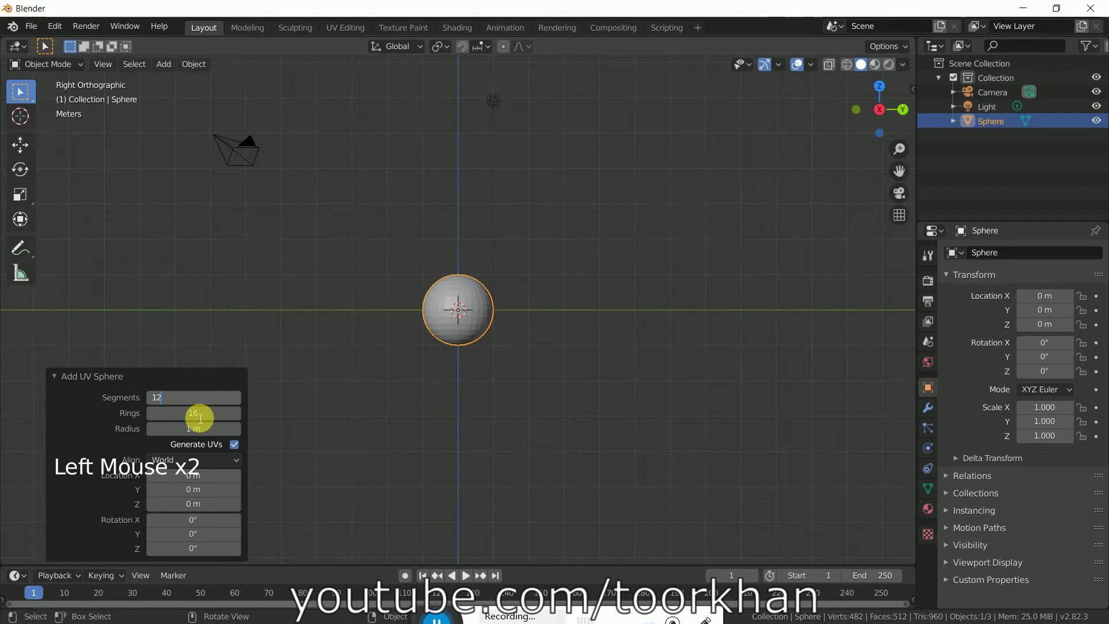
click(203, 419)
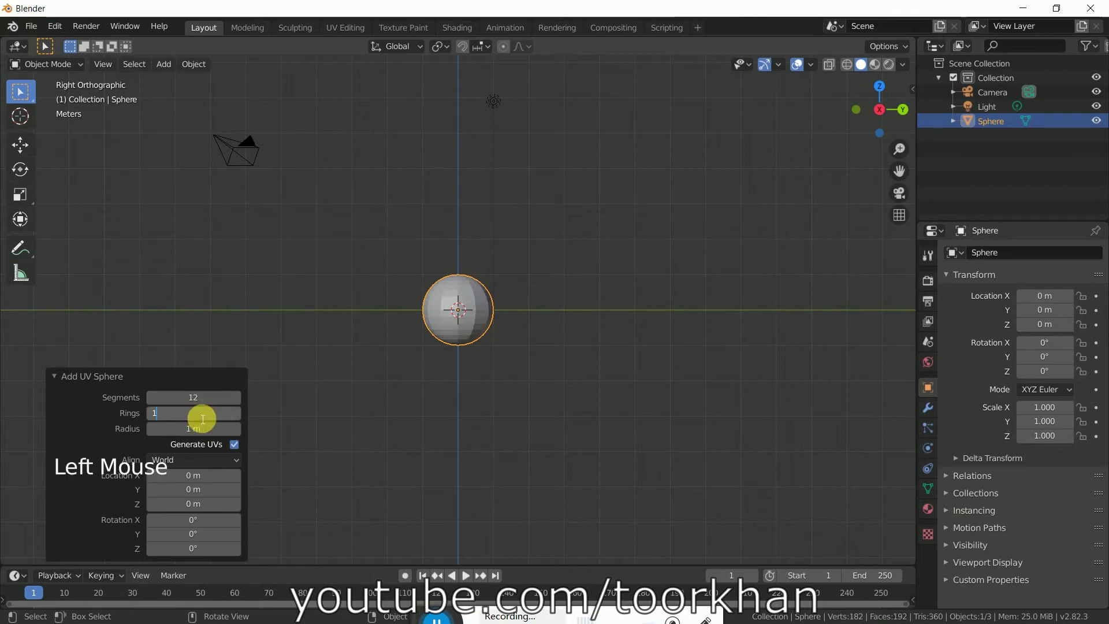
text(10)
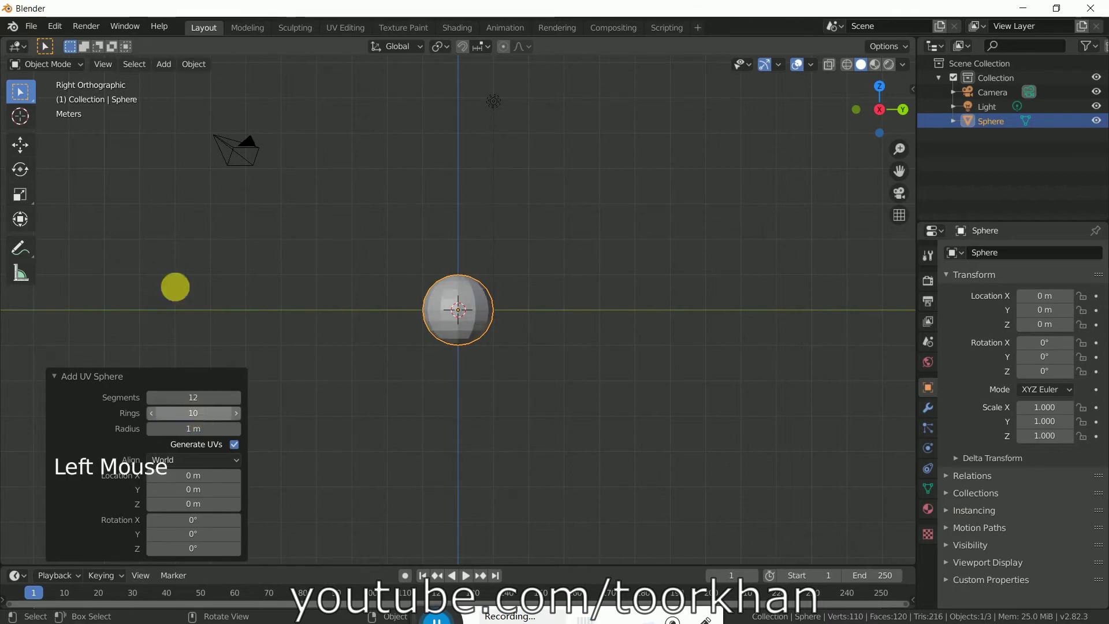
key(Return)
Step: In Edit Mode with X-ray on, delete all sphere vertices on the negative Y side of the centre line
click(58, 67)
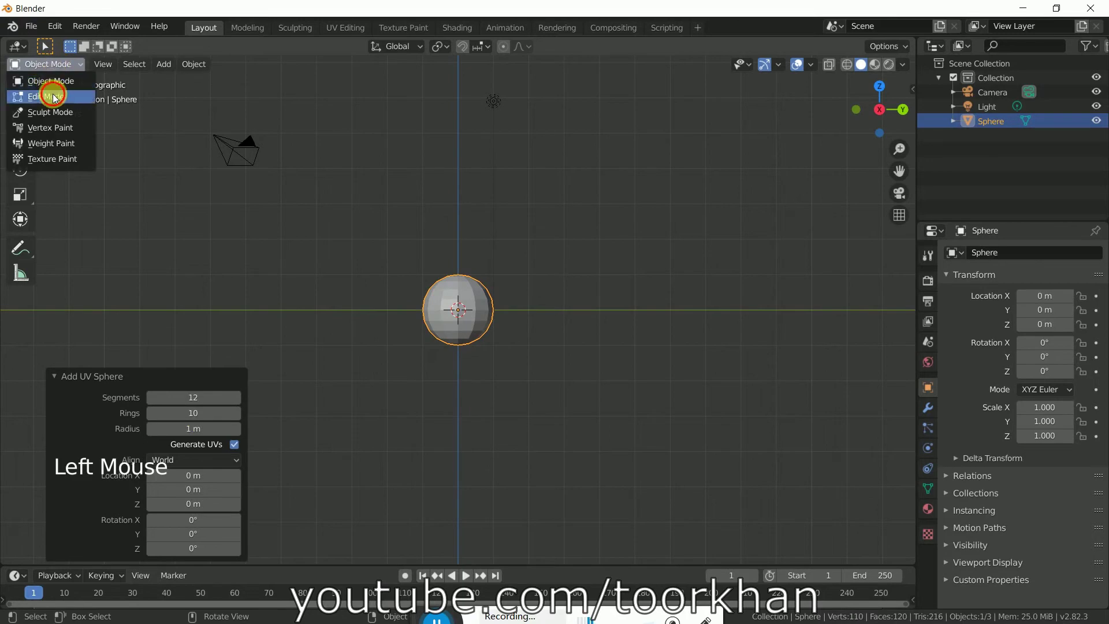
click(53, 94)
scroll(506, 357, up, 5)
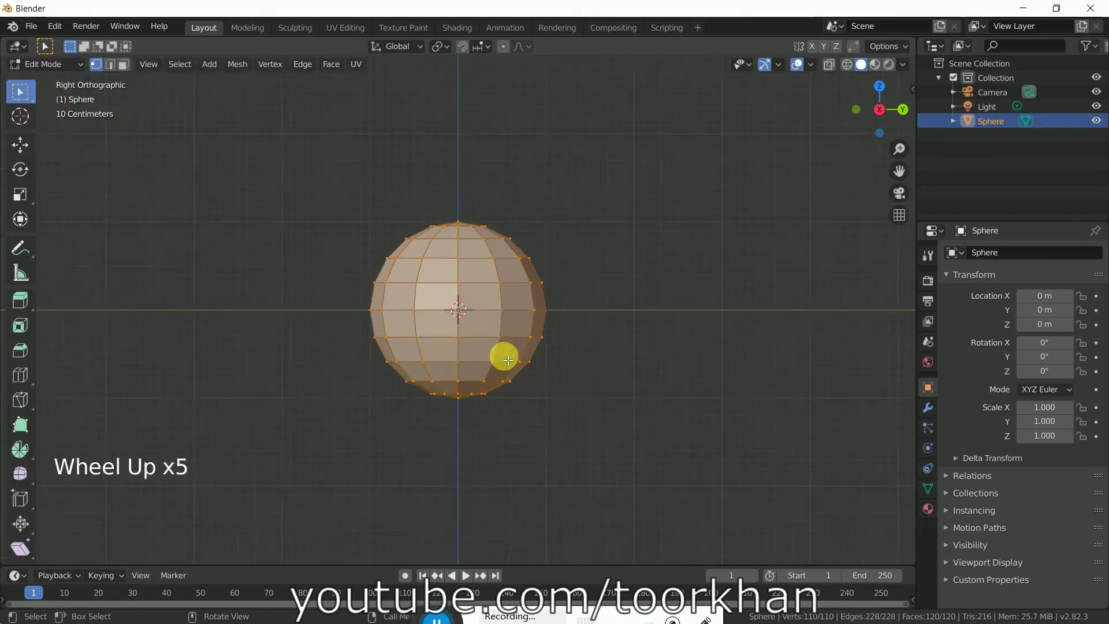
click(830, 66)
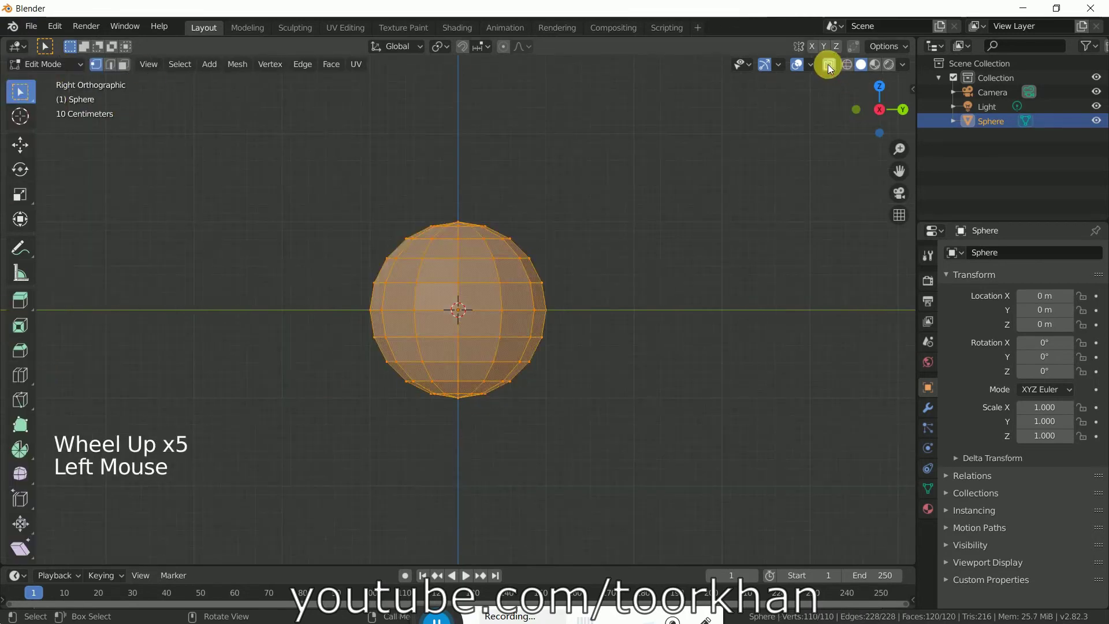
click(277, 189)
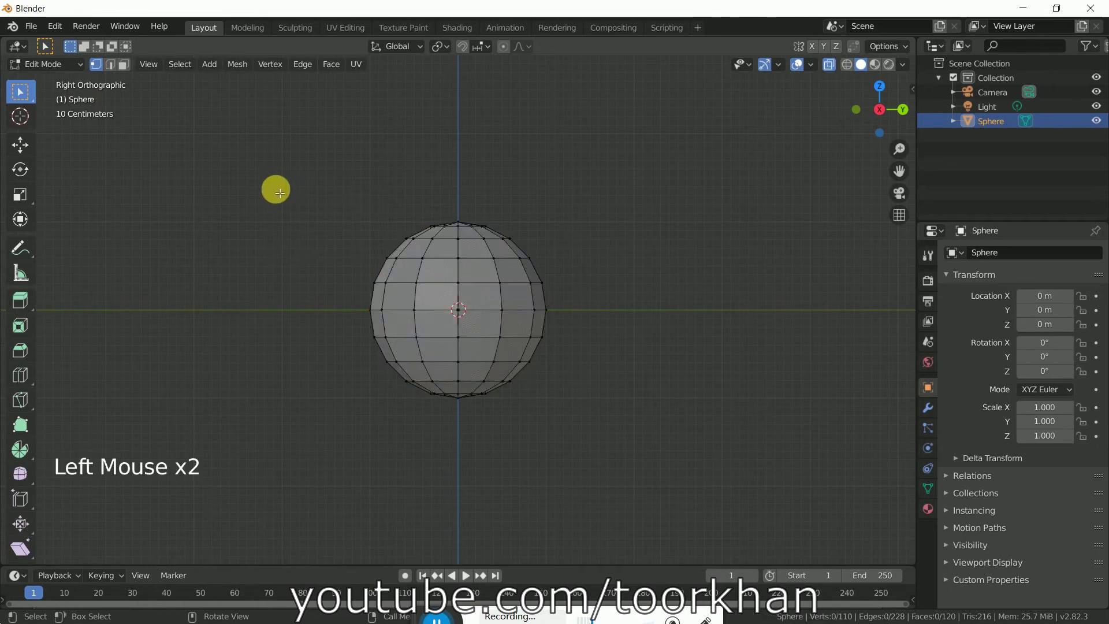
key(b)
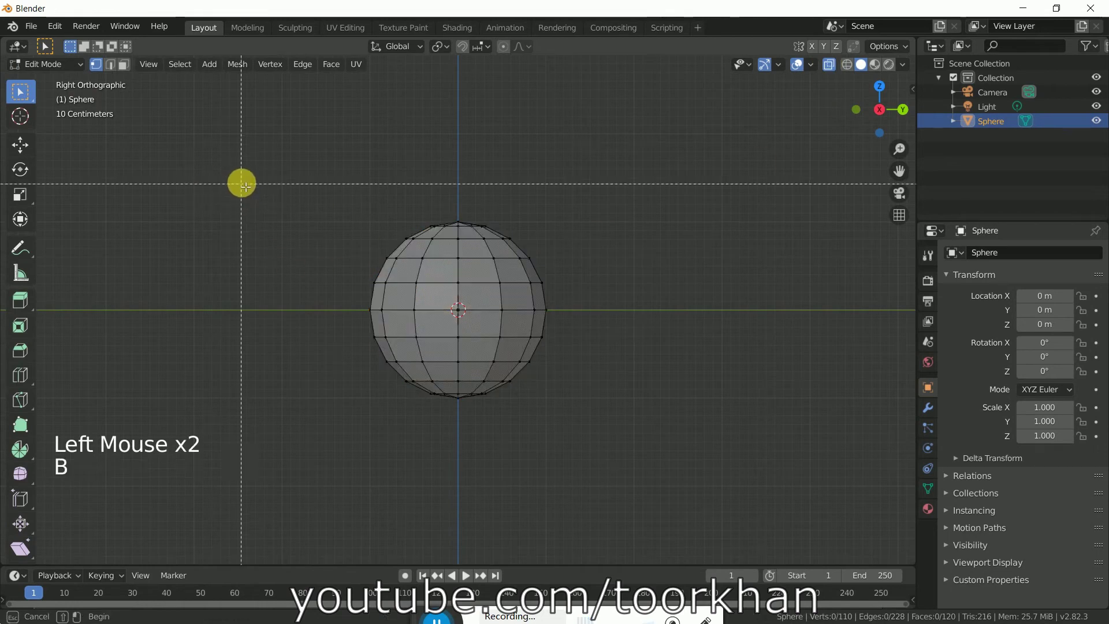
drag(248, 169, 452, 467)
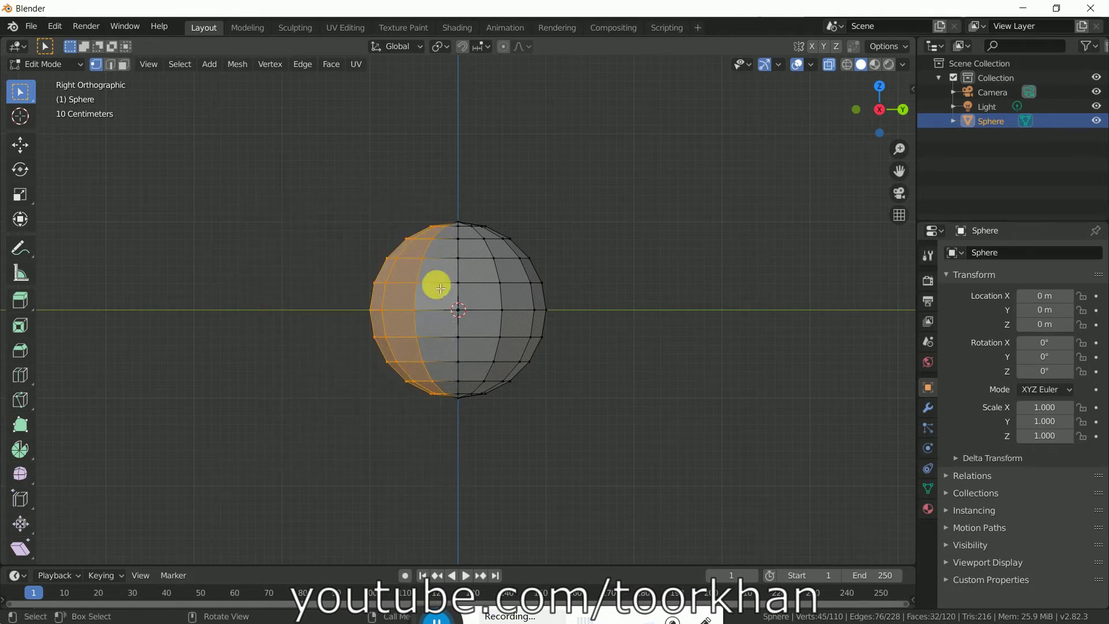
key(x)
click(398, 285)
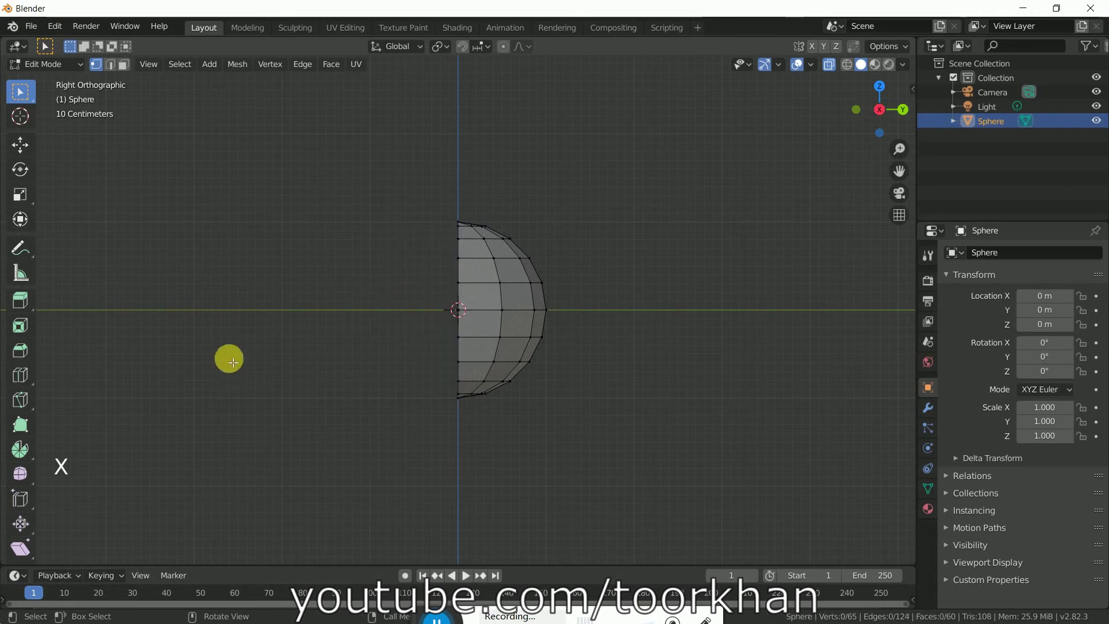
Step: Add a Mirror modifier to the half sphere, mirroring along the Y axis only
click(929, 410)
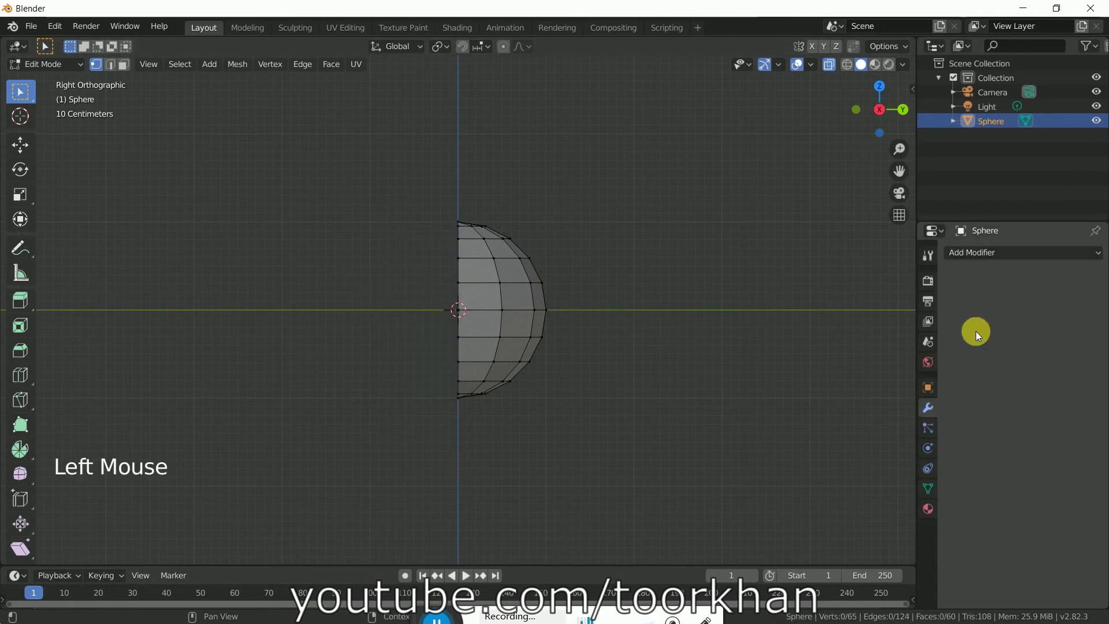
click(999, 252)
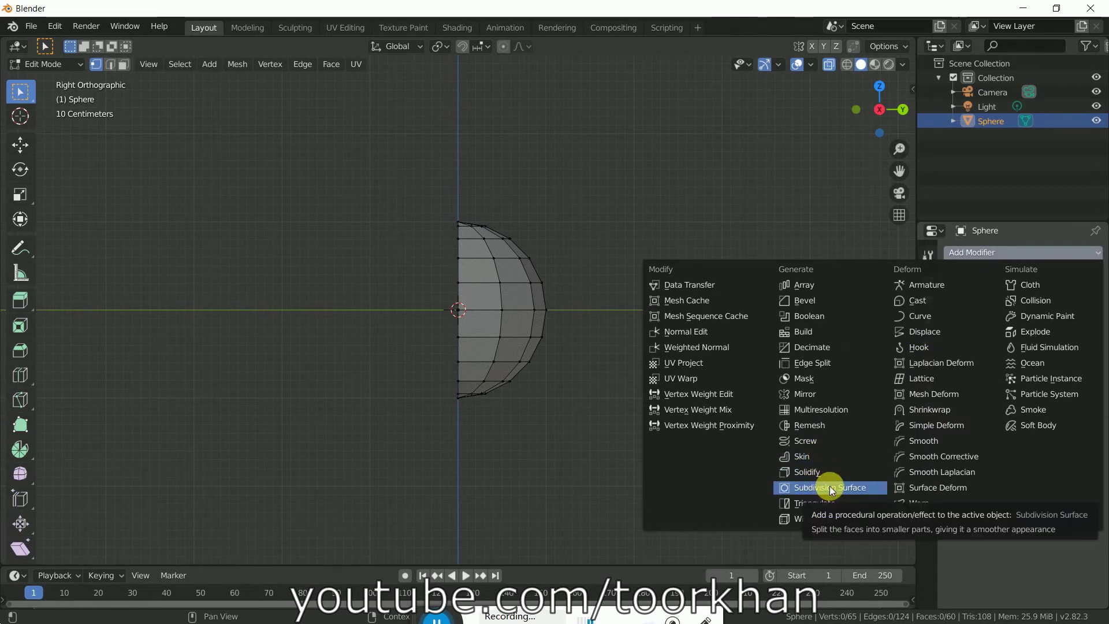
click(813, 395)
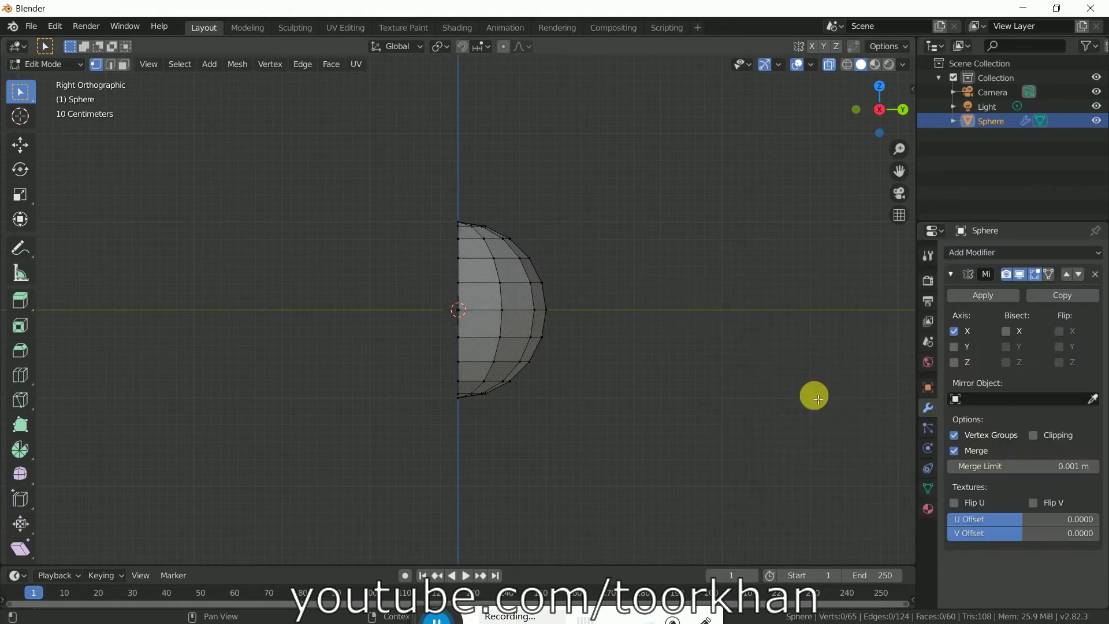
click(954, 345)
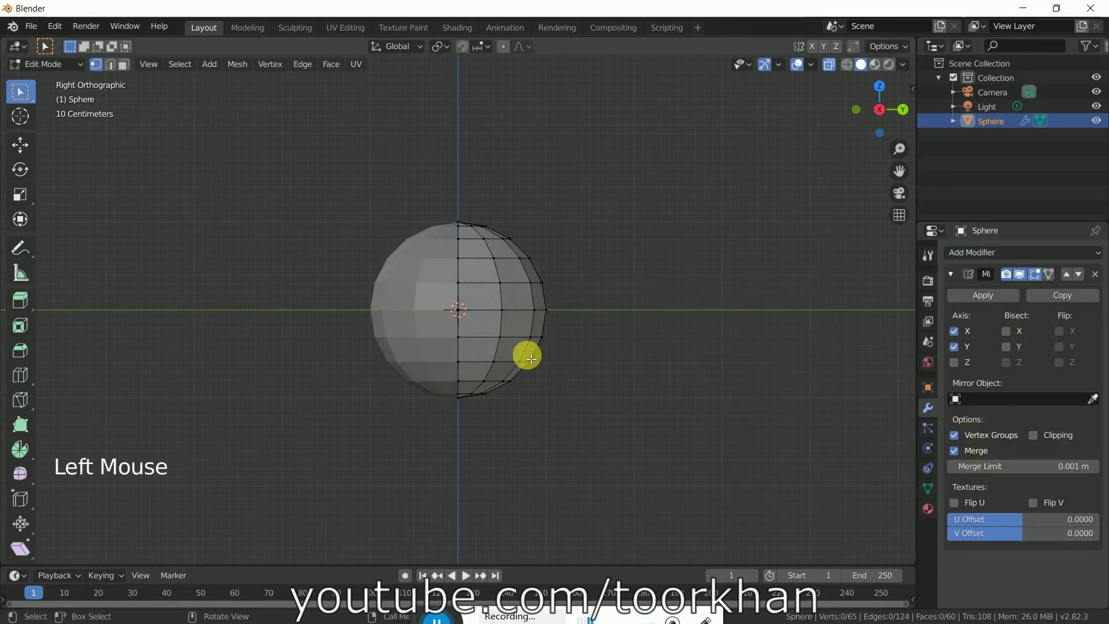
click(958, 332)
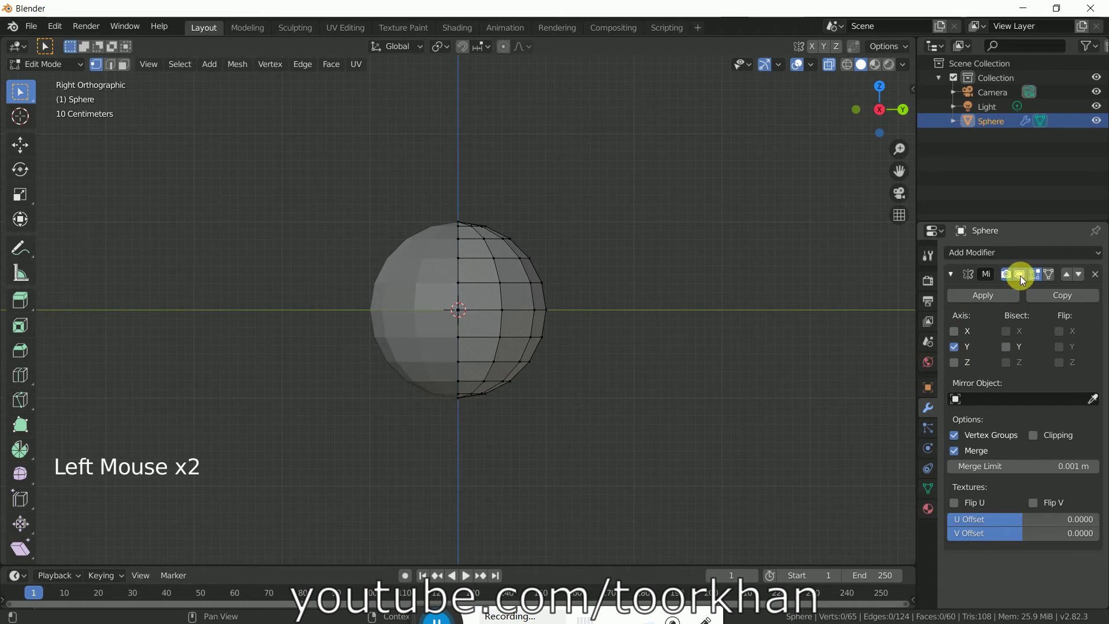
Step: Add a Subdivision Surface modifier to the sphere and turn off X-ray display
click(1084, 255)
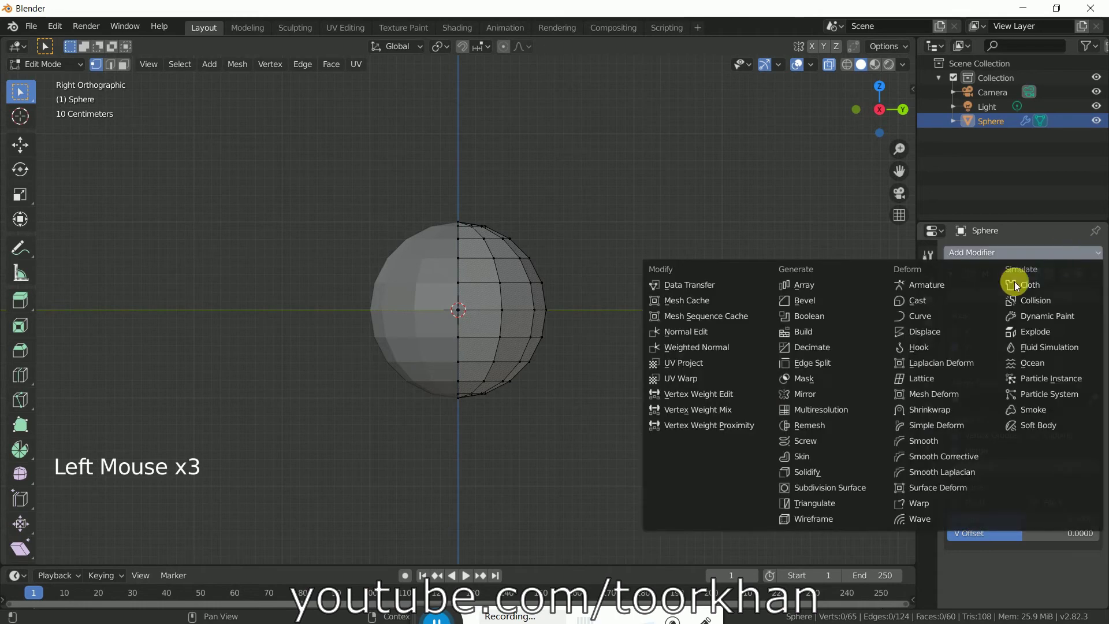
click(835, 487)
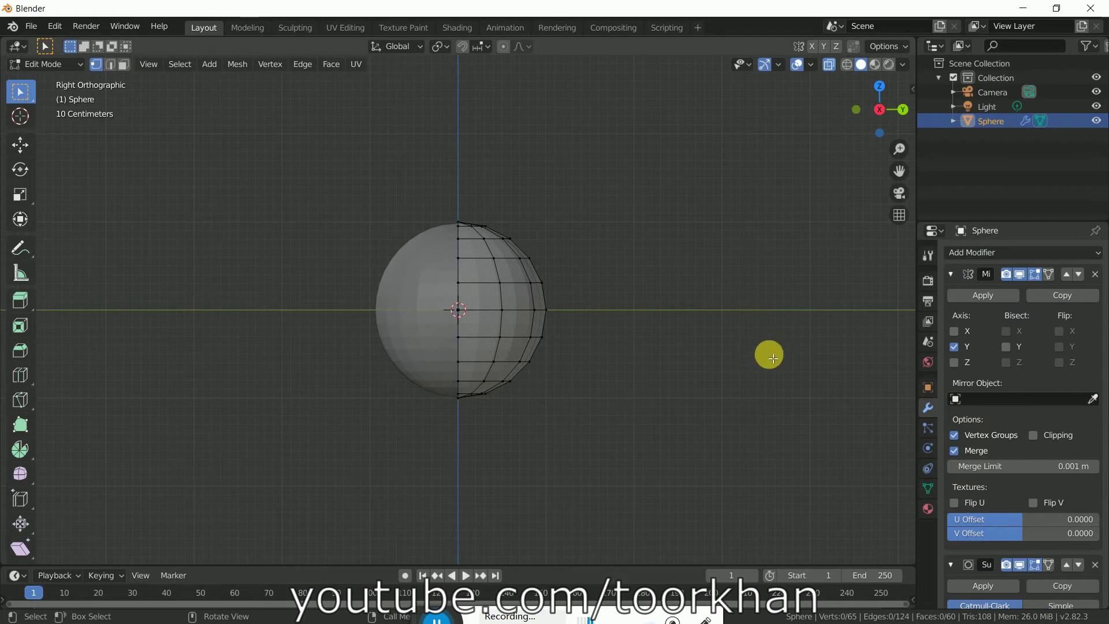
scroll(1031, 435, down, 6)
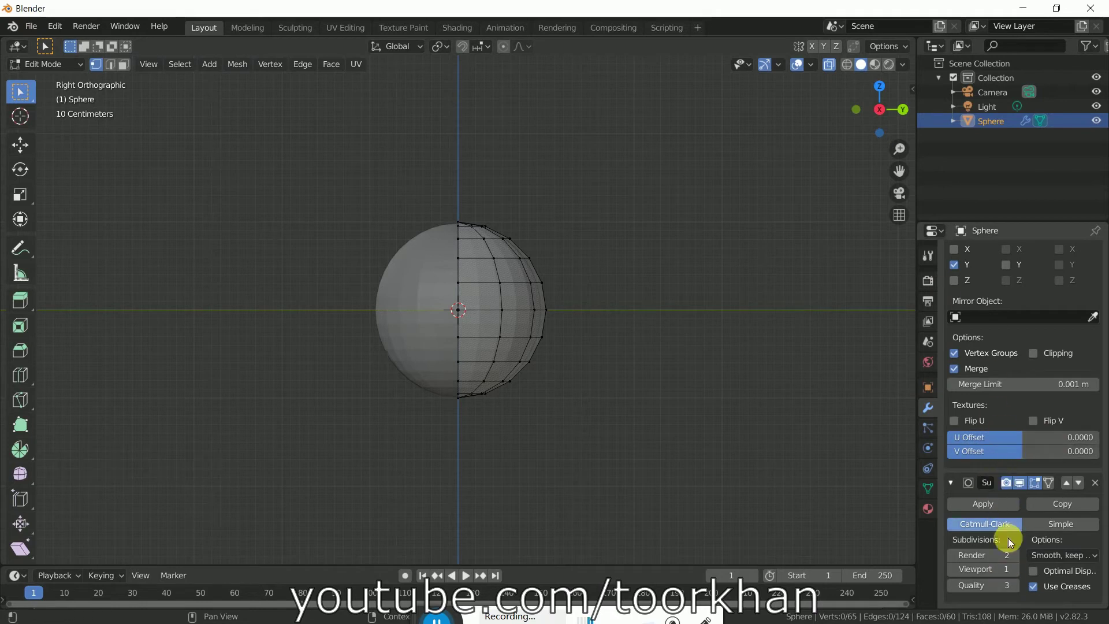
middle_drag(700, 309, 589, 331)
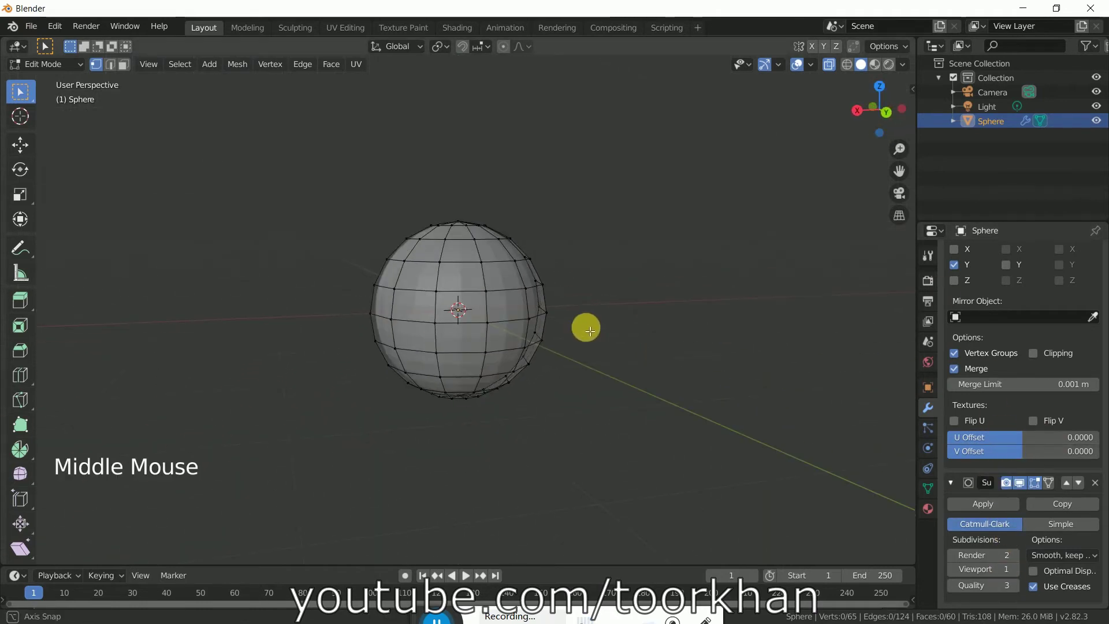
triple_click(829, 62)
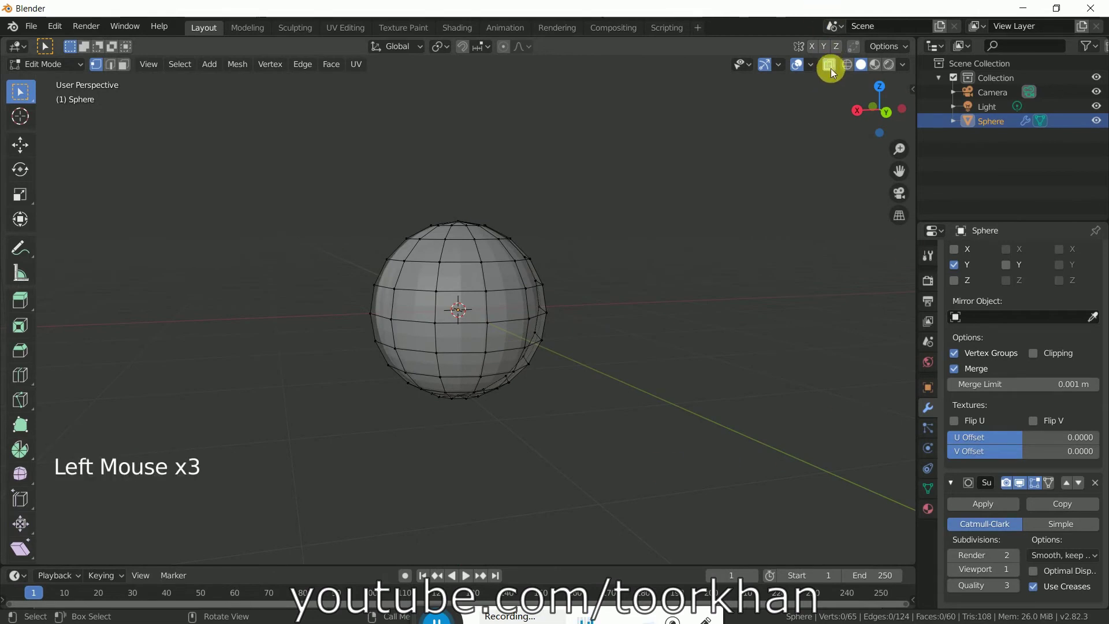
click(829, 63)
mouse_move(565, 237)
middle_down()
mouse_move(673, 247)
mouse_move(562, 247)
middle_up()
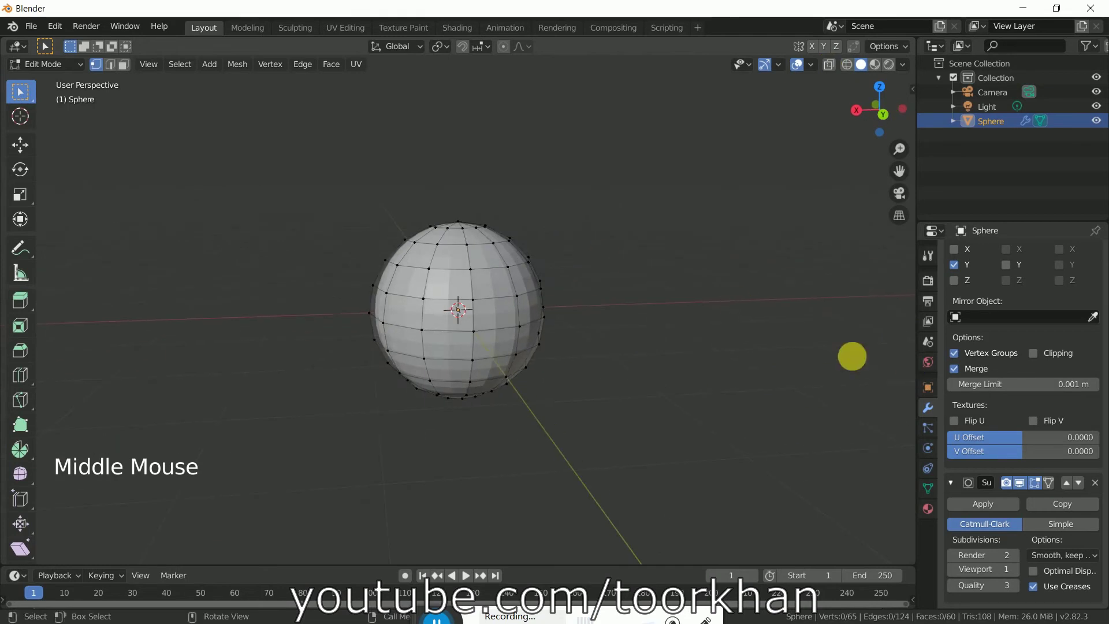
Step: Extrude two vertically adjacent faces below the equator, next to the mirror plane on the sphere's positive X side, by about 0.57 m
click(123, 64)
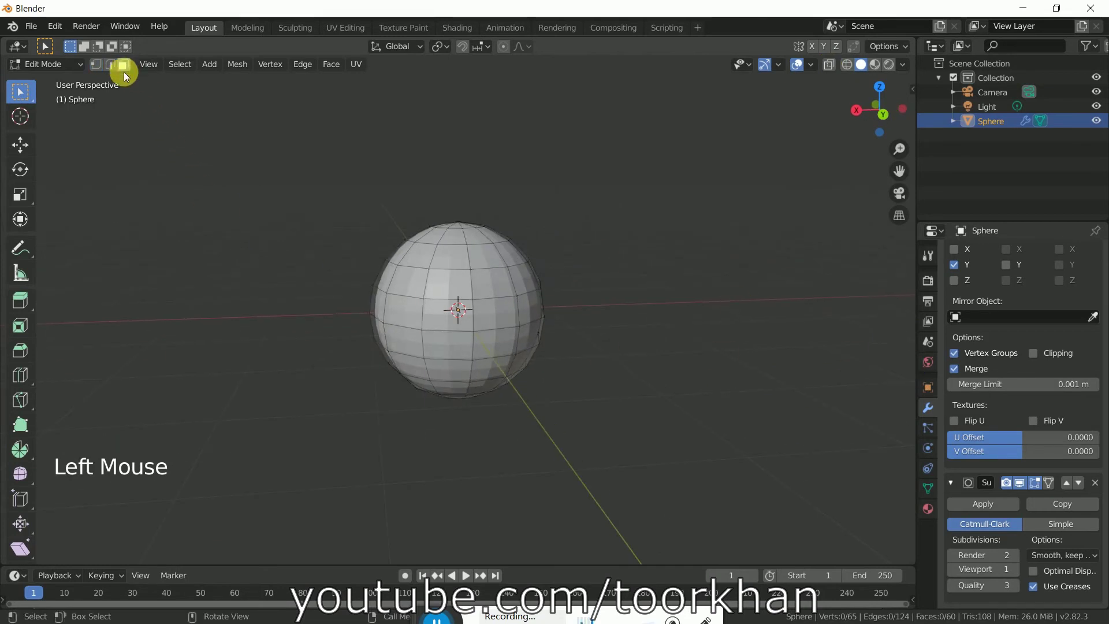
middle_drag(420, 341, 673, 285)
click(827, 68)
click(440, 329)
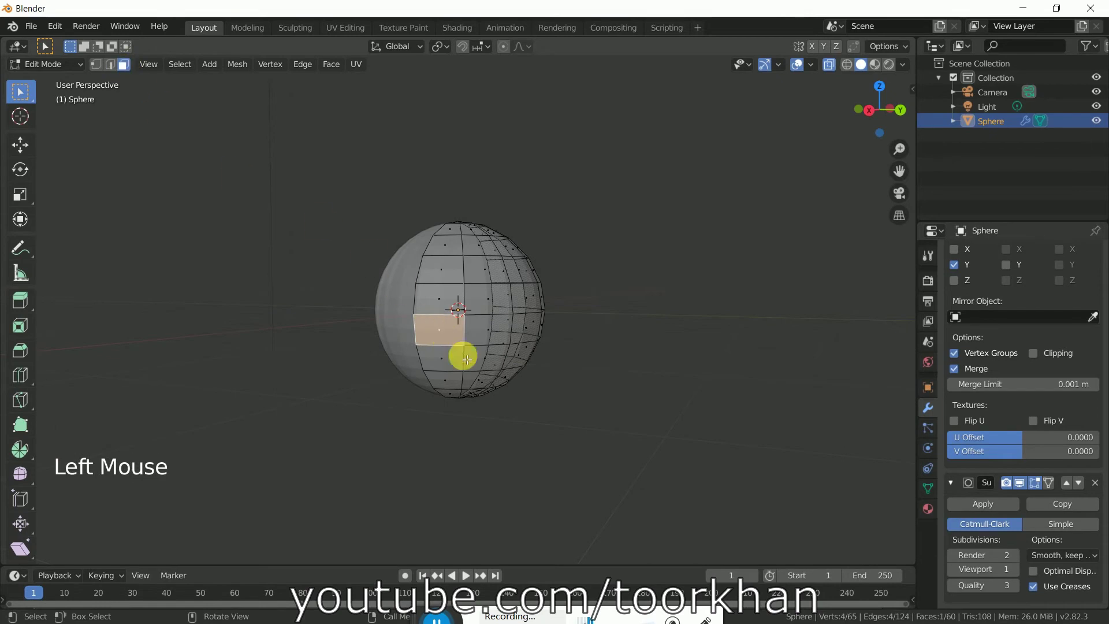
middle_drag(520, 375, 549, 346)
shift+click(396, 358)
click(829, 64)
middle_drag(712, 235, 635, 237)
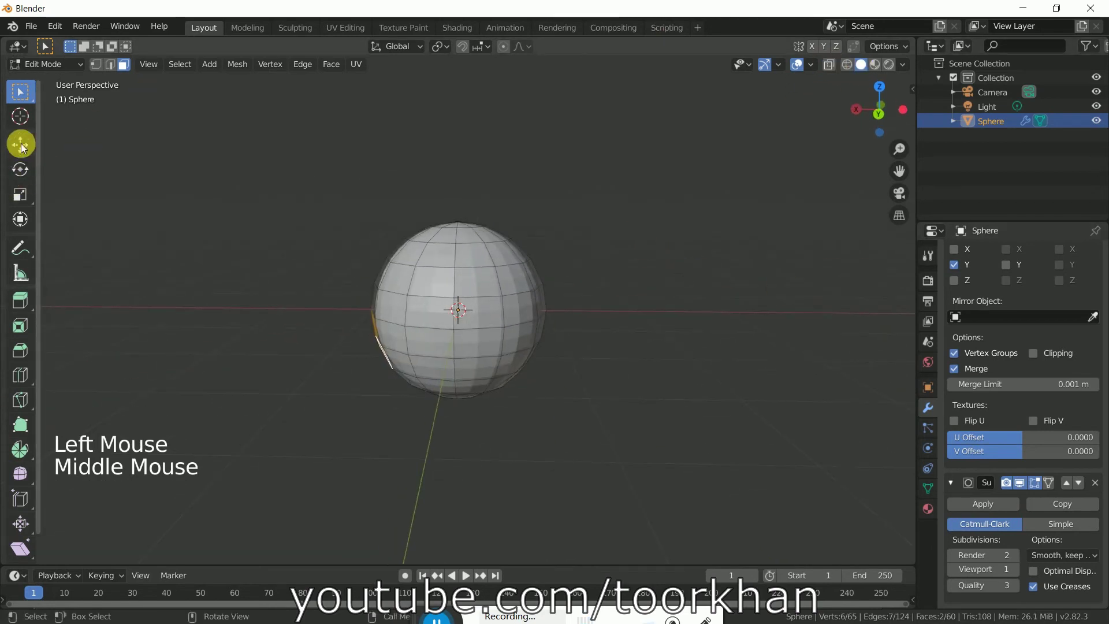
click(21, 219)
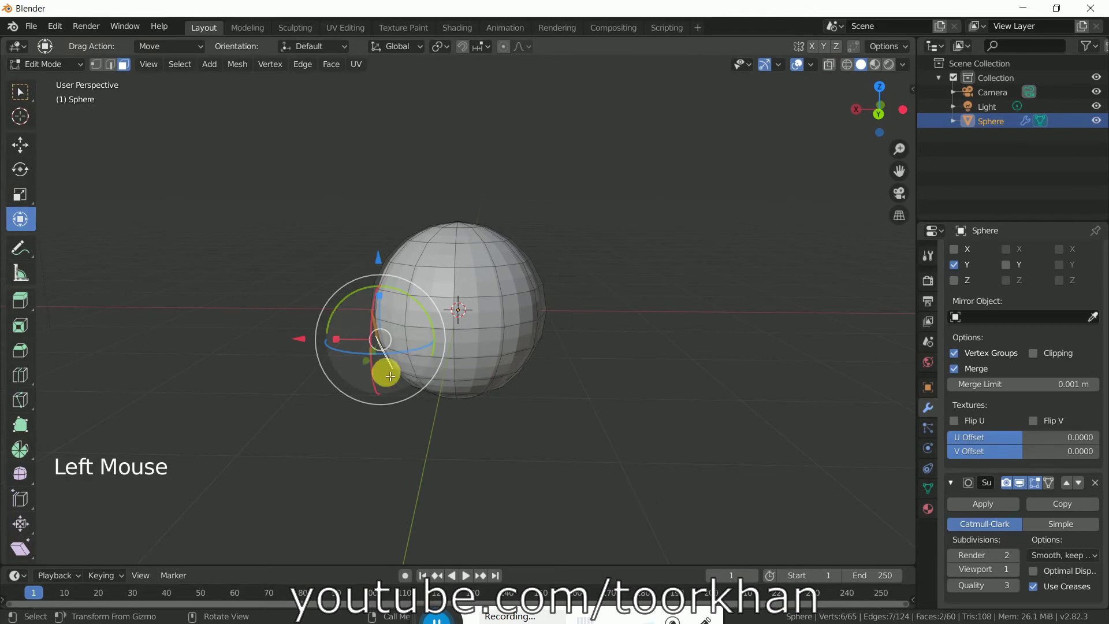
key(e)
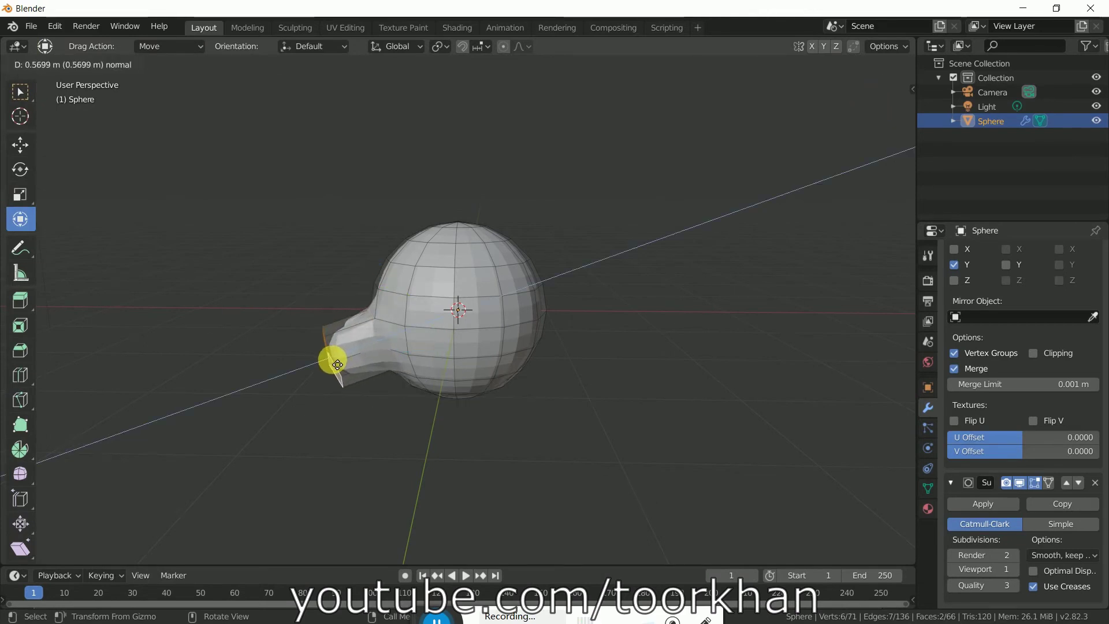
click(337, 364)
middle_drag(393, 420, 822, 294)
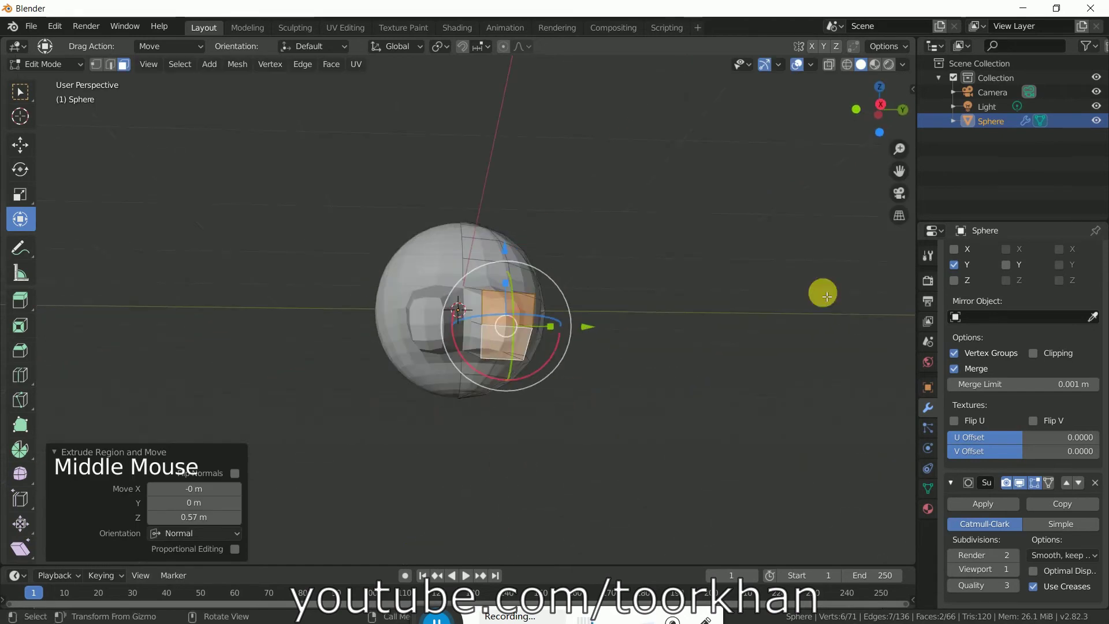
Step: Enable Clipping on the Mirror modifier and undo the earlier extrusion of the two faces below the equator
click(1033, 353)
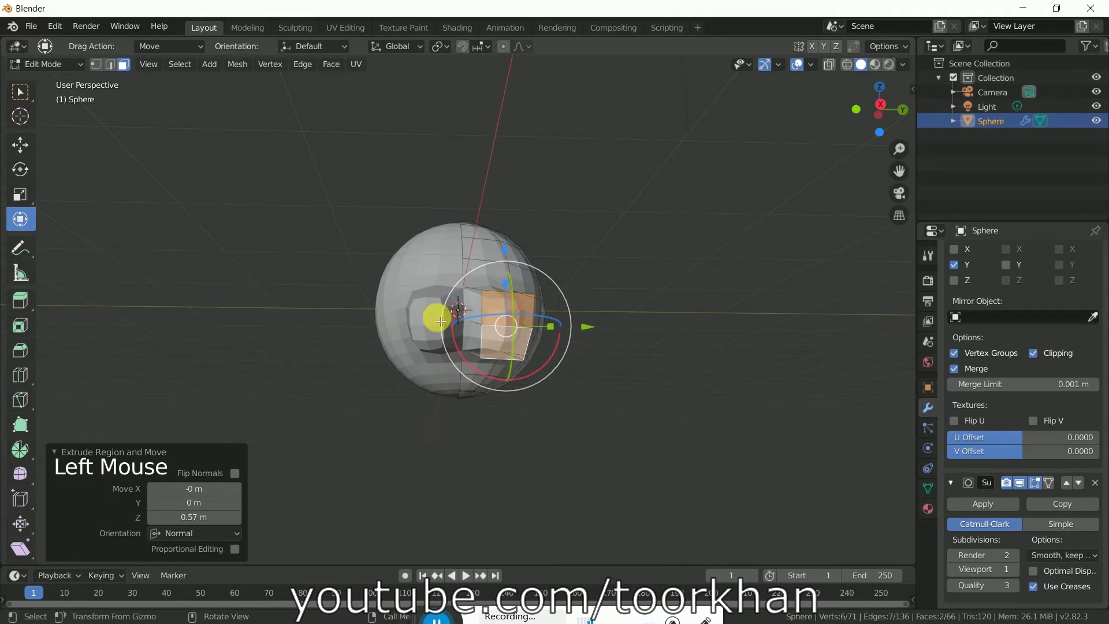
middle_drag(649, 356, 626, 366)
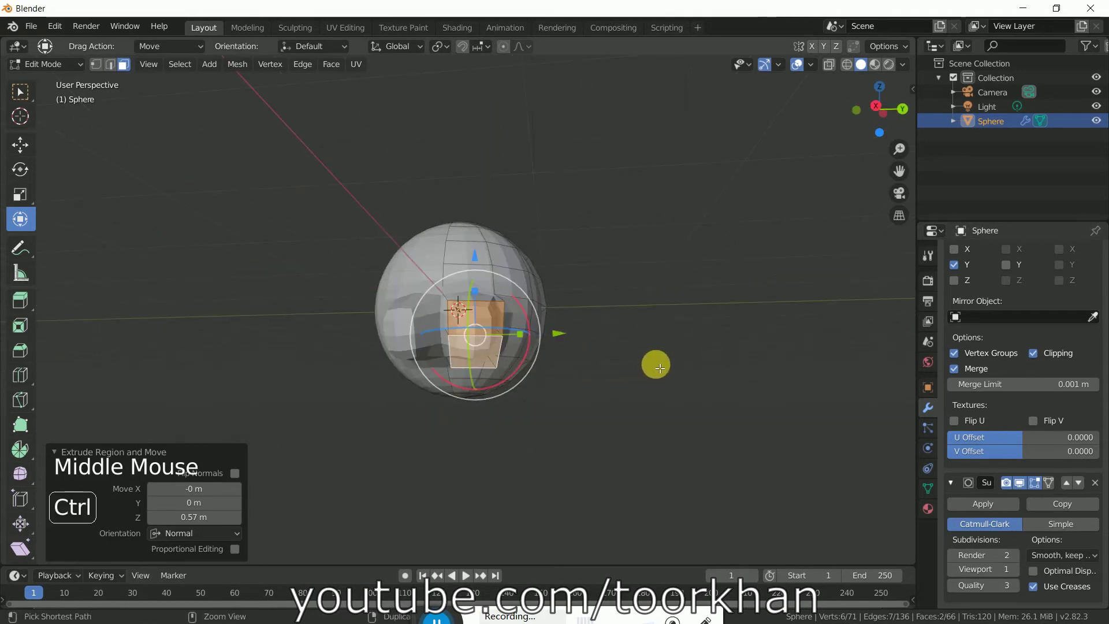
key(ctrl+z)
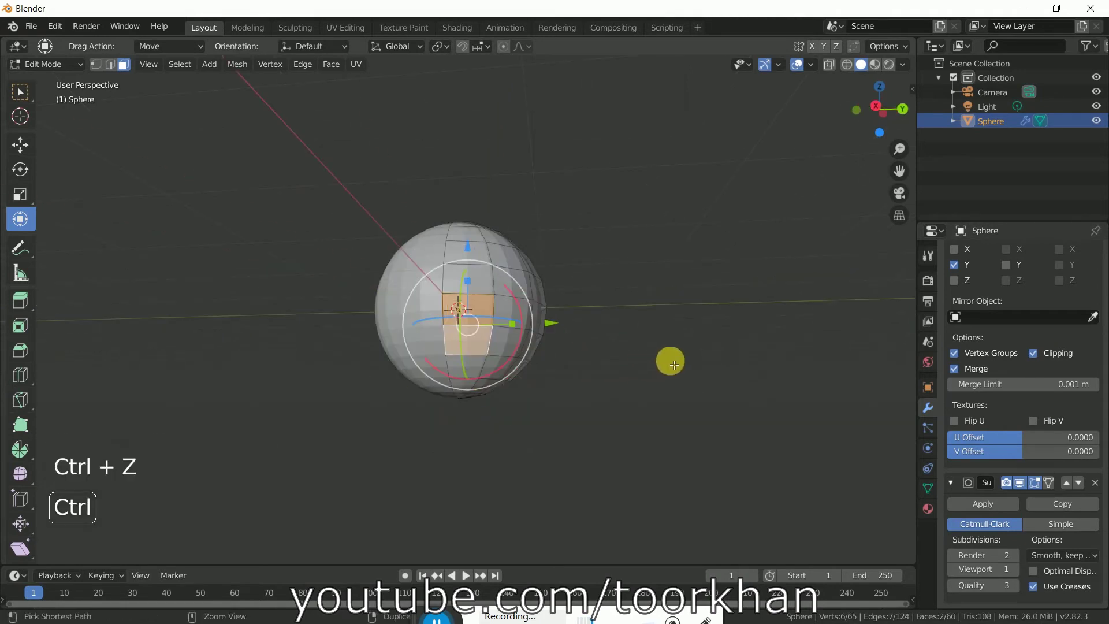
Step: Extrude the two selected faces outward along positive X again to form the beak, undoing any accidental changes to the result
key(e)
middle_drag(658, 357, 383, 379)
drag(379, 339, 321, 359)
click(322, 358)
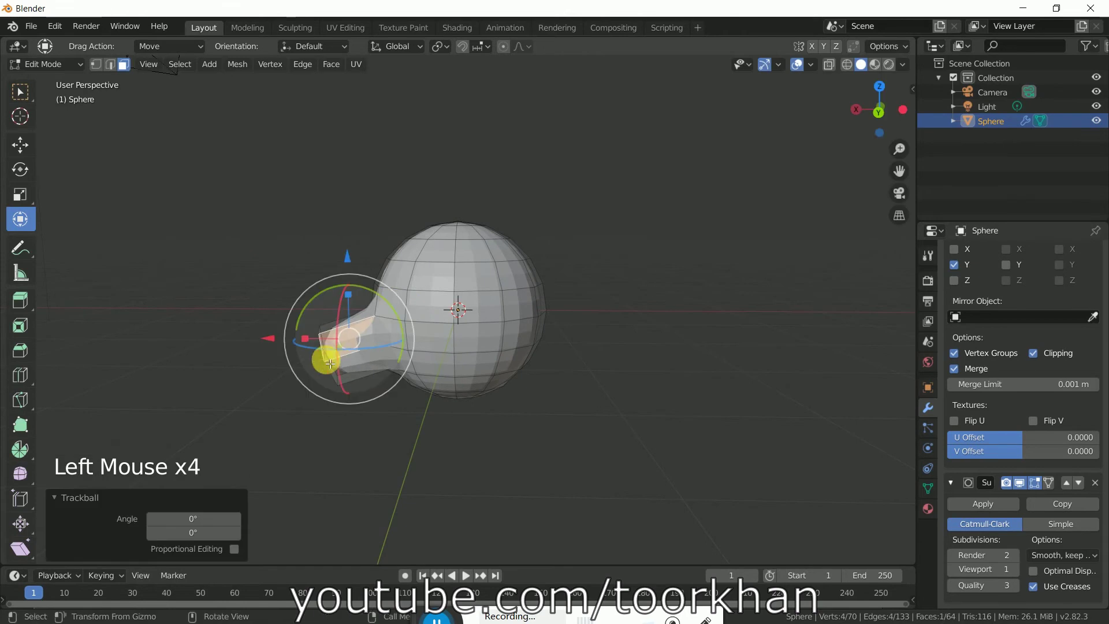
middle_drag(400, 427, 596, 411)
key(ctrl+z)
key(ctrl+z)
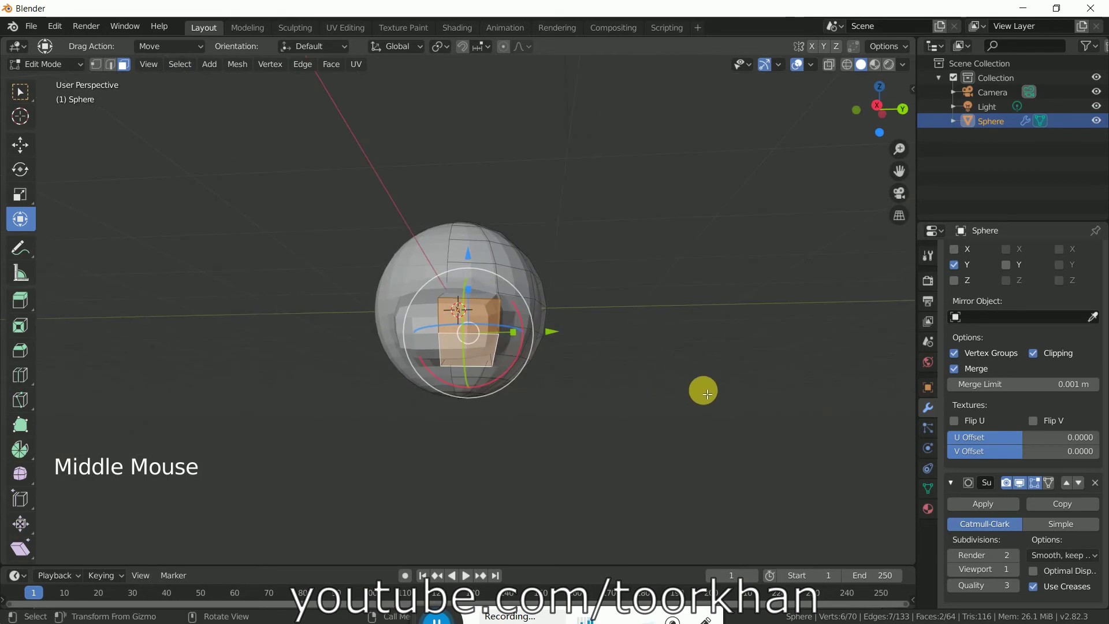
Step: Scale the beak's end faces to 0.481 and narrow them strongly along the Y axis
key(s)
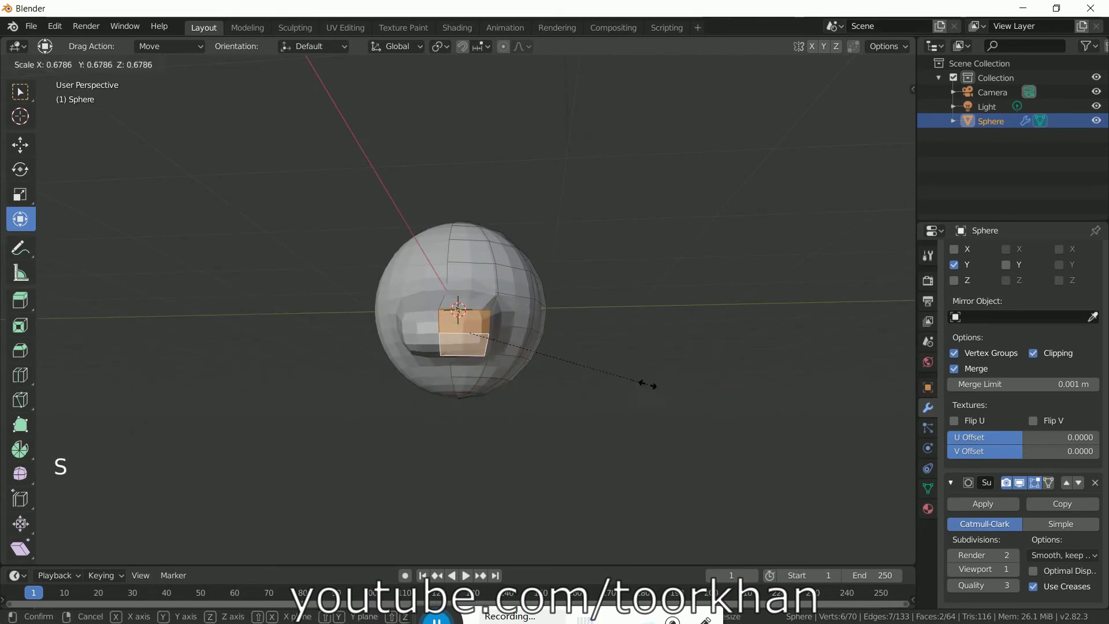
click(589, 377)
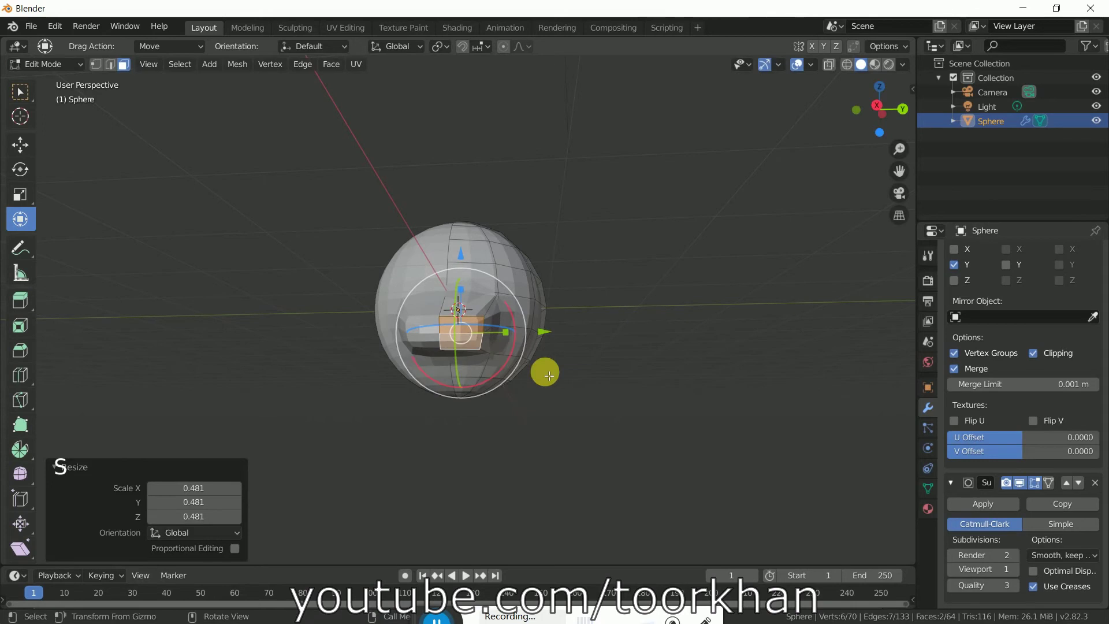
drag(513, 339, 499, 336)
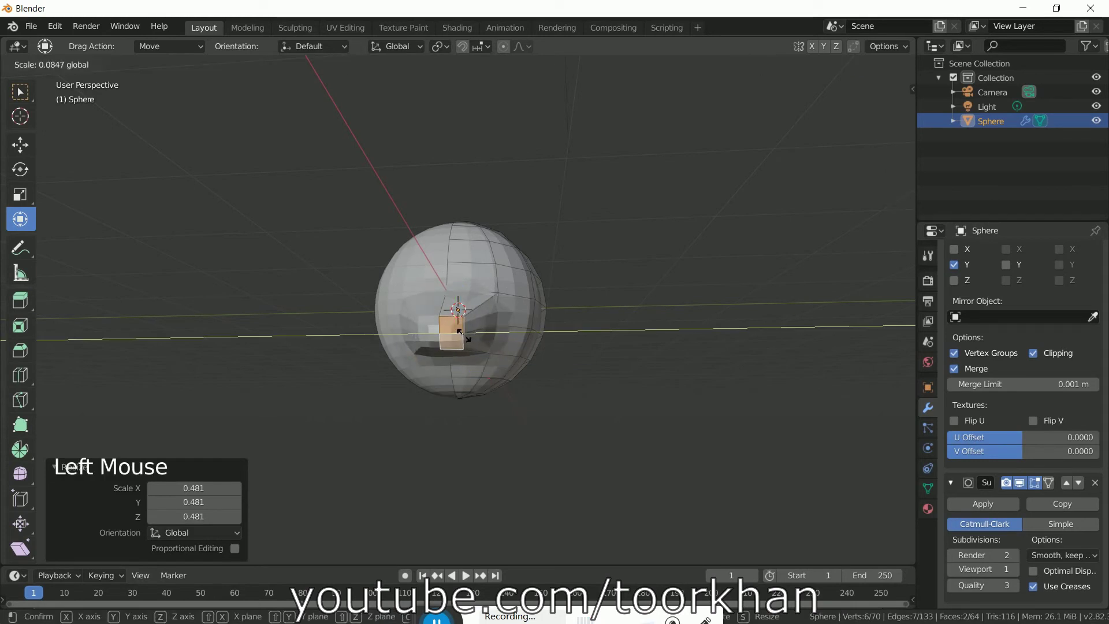
drag(460, 331, 460, 332)
Step: Rotate the beak's end faces about the Y axis and lower the tip by about 0.06 m
middle_drag(549, 366, 334, 354)
mouse_move(336, 356)
mouse_down()
mouse_move(351, 351)
mouse_move(340, 351)
mouse_up()
drag(319, 295, 299, 315)
drag(322, 265, 339, 277)
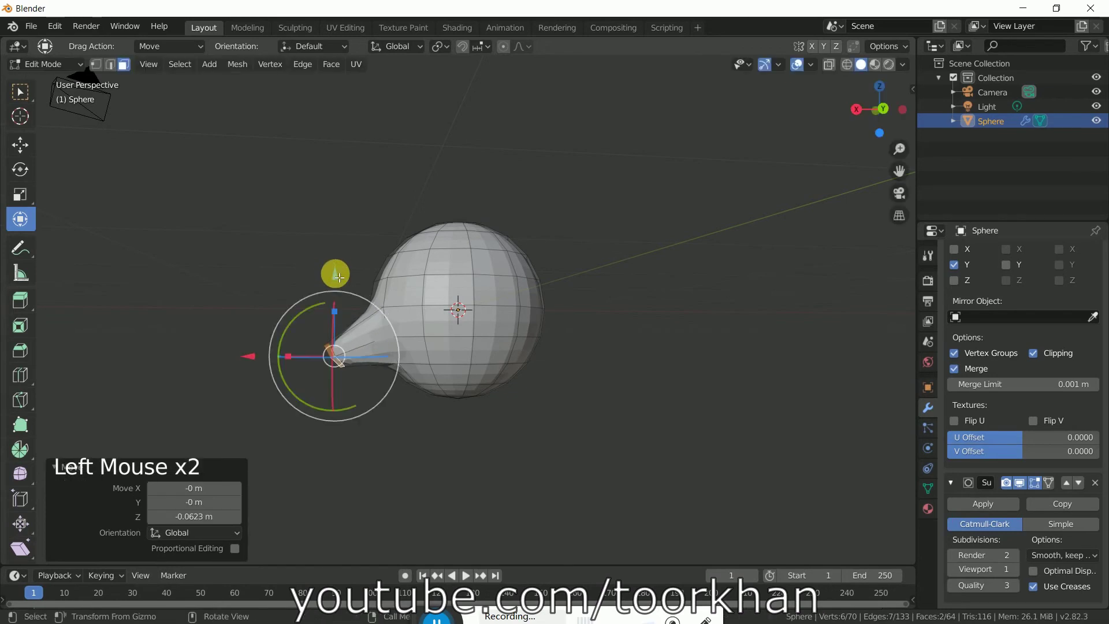
Step: Circle-select the faces around the sphere's bottom pole and extrude them downward by about 0.28 m to start the neck
middle_drag(523, 422, 510, 309)
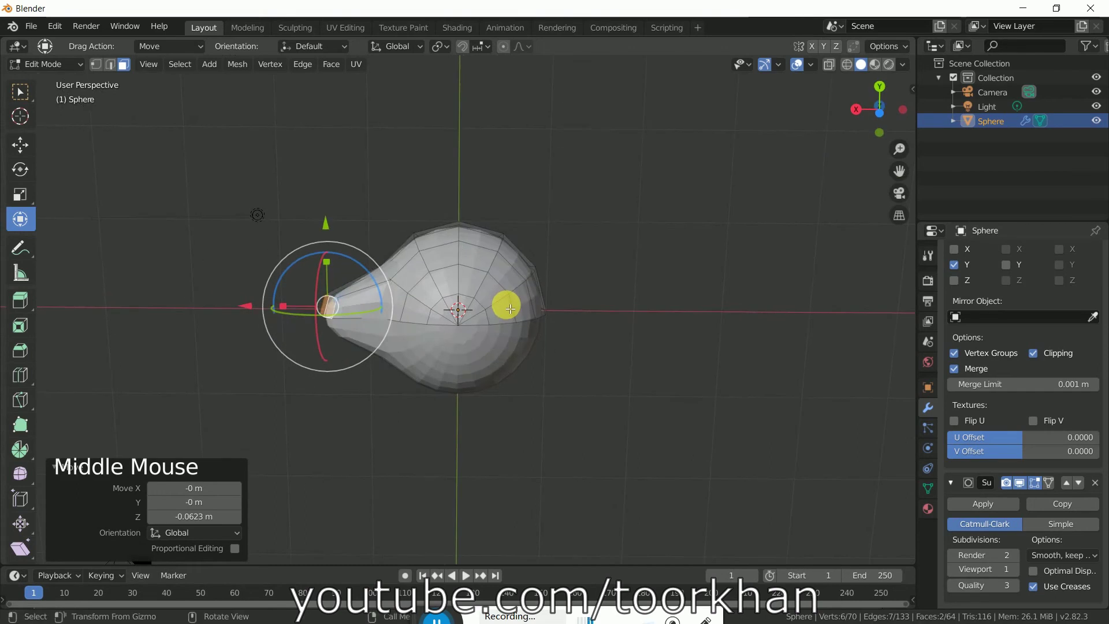
click(462, 325)
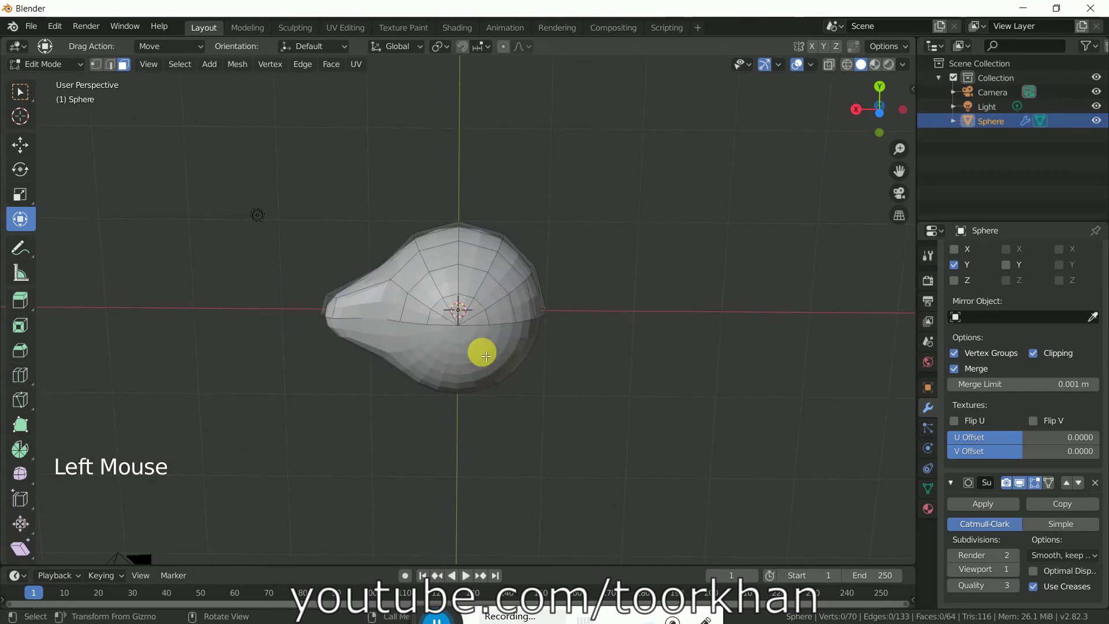
click(773, 403)
key(c)
click(463, 321)
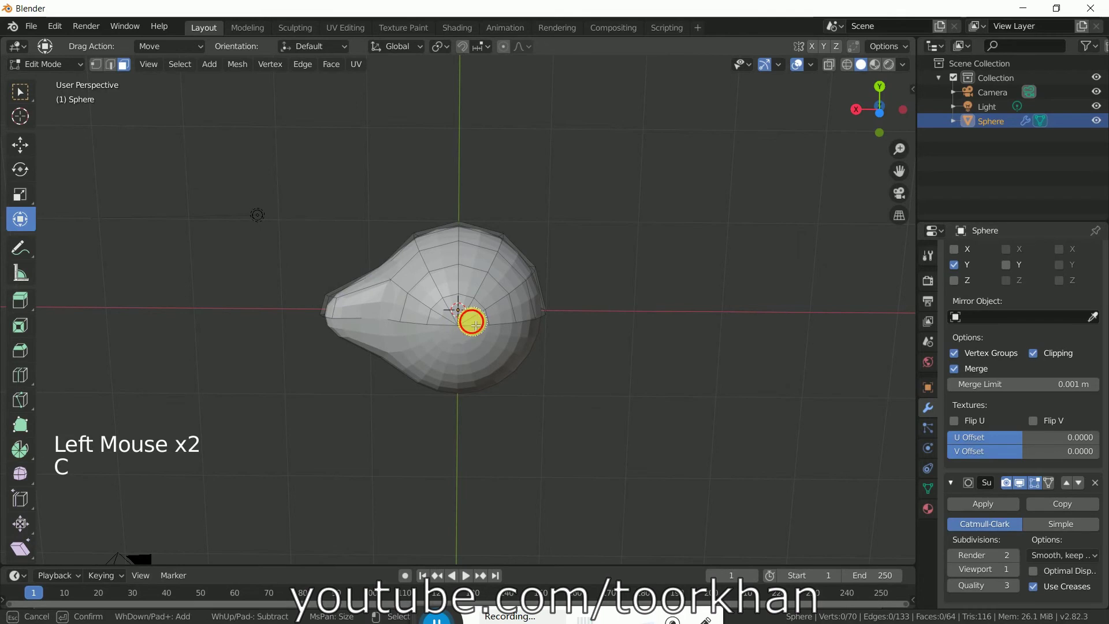
mouse_move(459, 327)
mouse_down()
mouse_move(470, 309)
mouse_move(452, 297)
mouse_move(427, 317)
mouse_move(571, 386)
mouse_up()
middle_drag(488, 305, 511, 440)
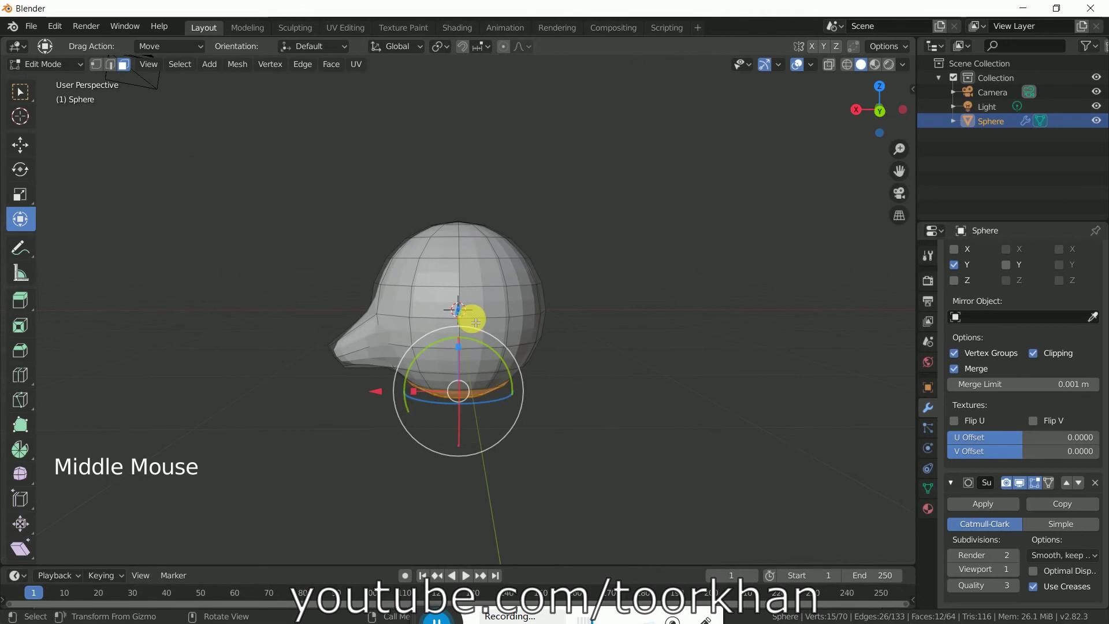
key(e)
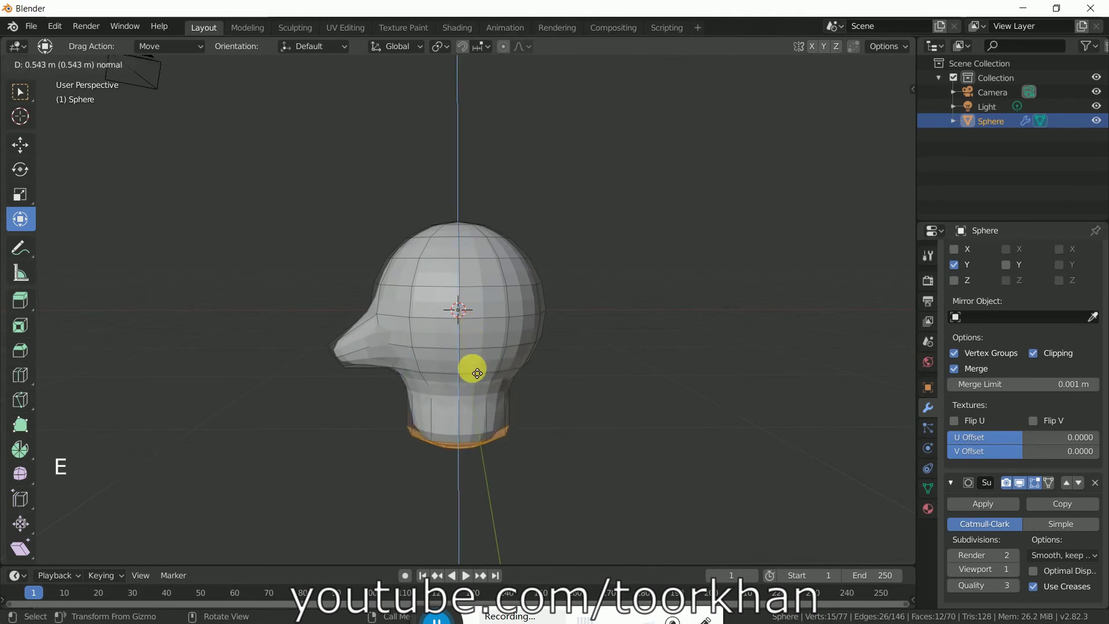
click(475, 345)
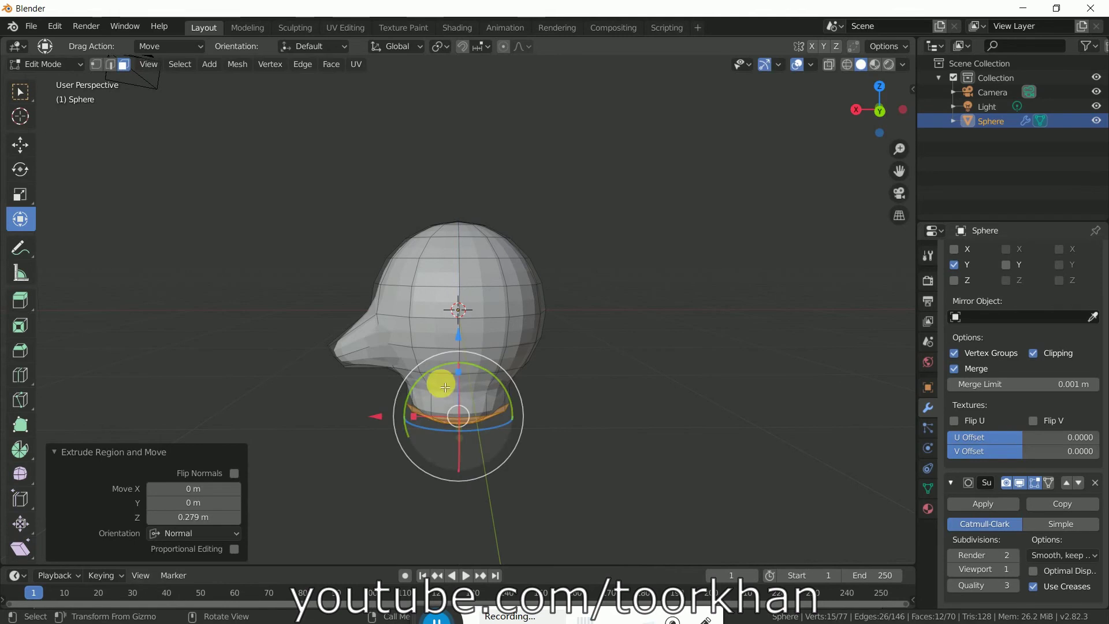
Step: Rotate the neck's end faces 24.4° about the Y axis and scale them to 0.773
drag(439, 376, 415, 376)
scroll(500, 428, down, 2)
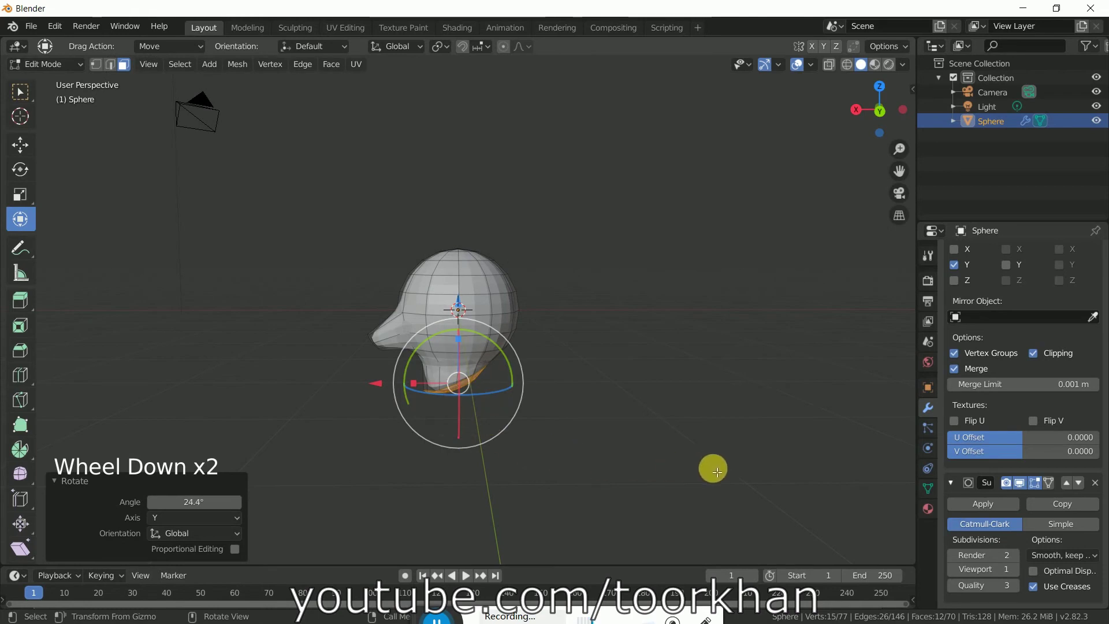
key(s)
click(664, 462)
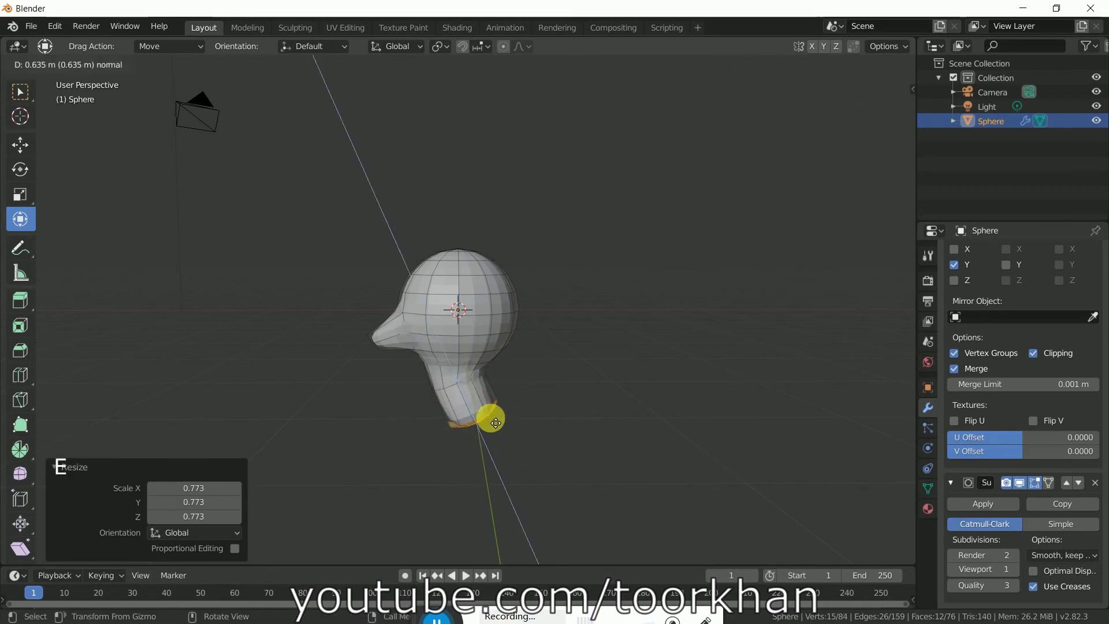
Step: Extrude a second neck section and angle its end towards the bird's rear, shifting it about 0.21 m along negative X
click(491, 417)
drag(464, 375, 497, 413)
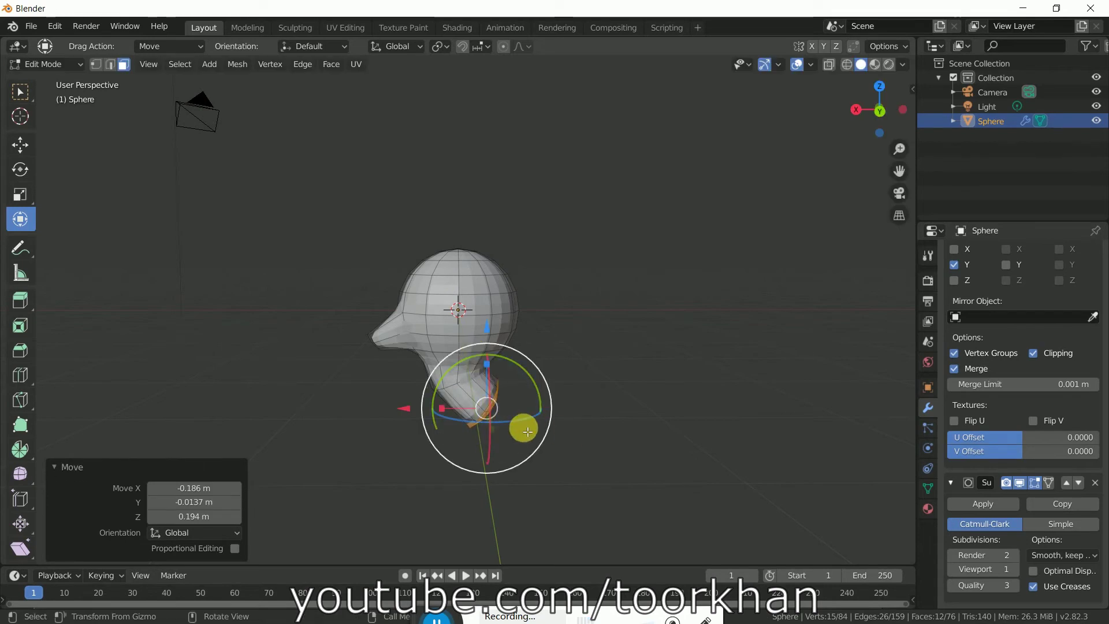
drag(411, 418, 512, 421)
Step: Scale the neck's end faces up to 1.502 and extrude them about 0.81 m backward to start the body
middle_drag(512, 421, 533, 432)
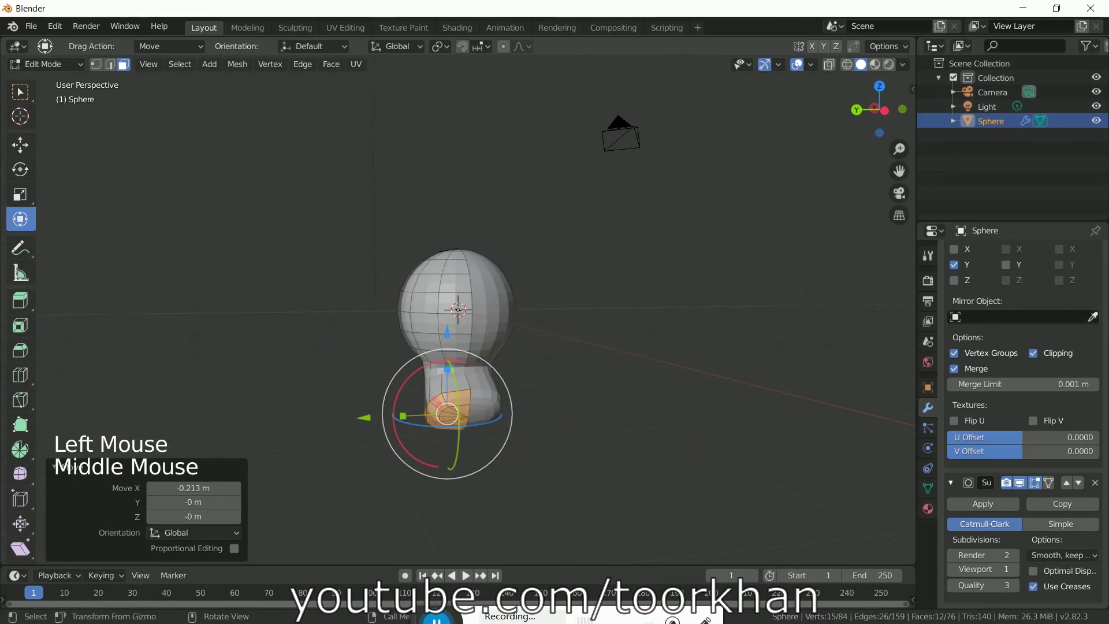
key(s)
click(644, 438)
middle_drag(503, 440, 603, 437)
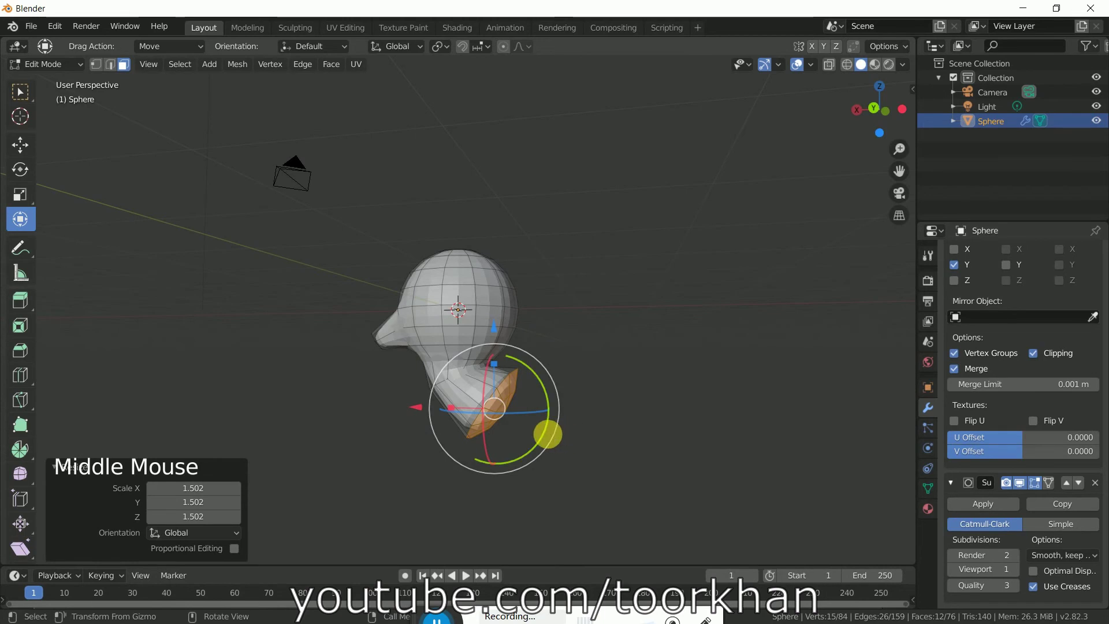
key(e)
click(604, 444)
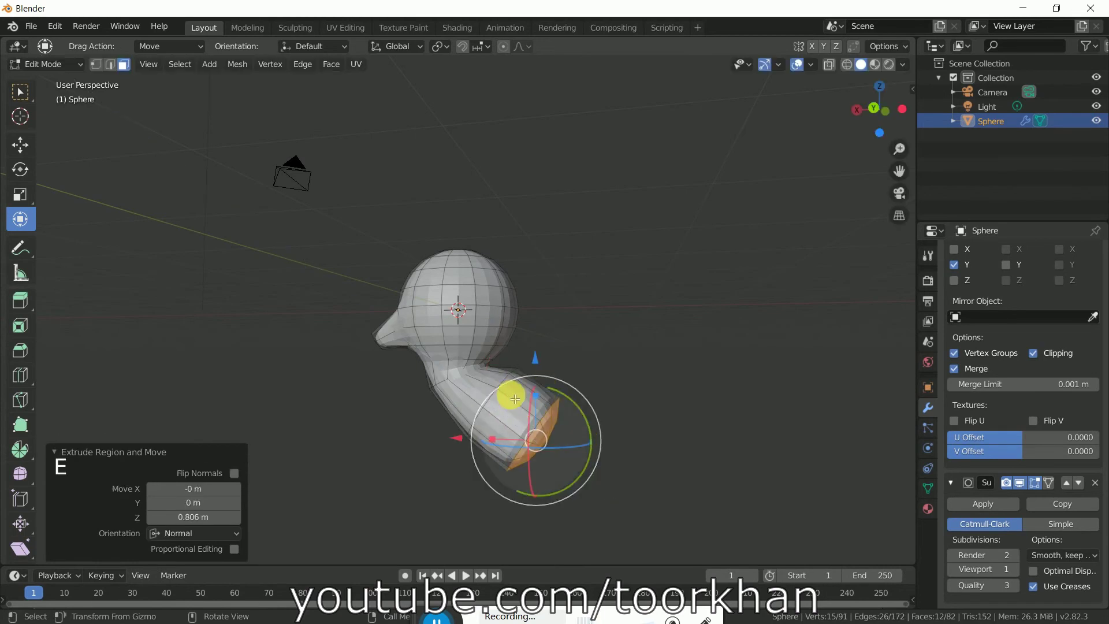
Step: Rotate the body's end faces 13.7° about the Y axis, raise them about 0.19 m and shift them along negative X
mouse_move(584, 414)
mouse_down()
mouse_move(527, 440)
mouse_move(574, 404)
mouse_up()
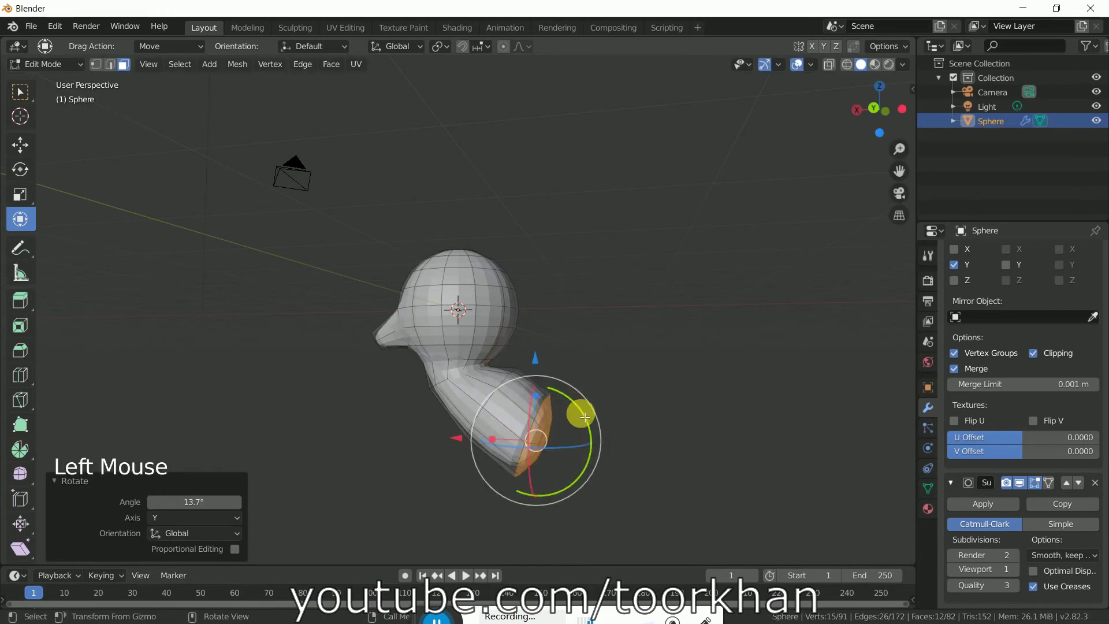
scroll(550, 435, down, 5)
middle_drag(549, 436, 531, 451)
mouse_move(496, 285)
mouse_down()
mouse_move(501, 277)
mouse_move(485, 297)
mouse_move(494, 268)
mouse_up()
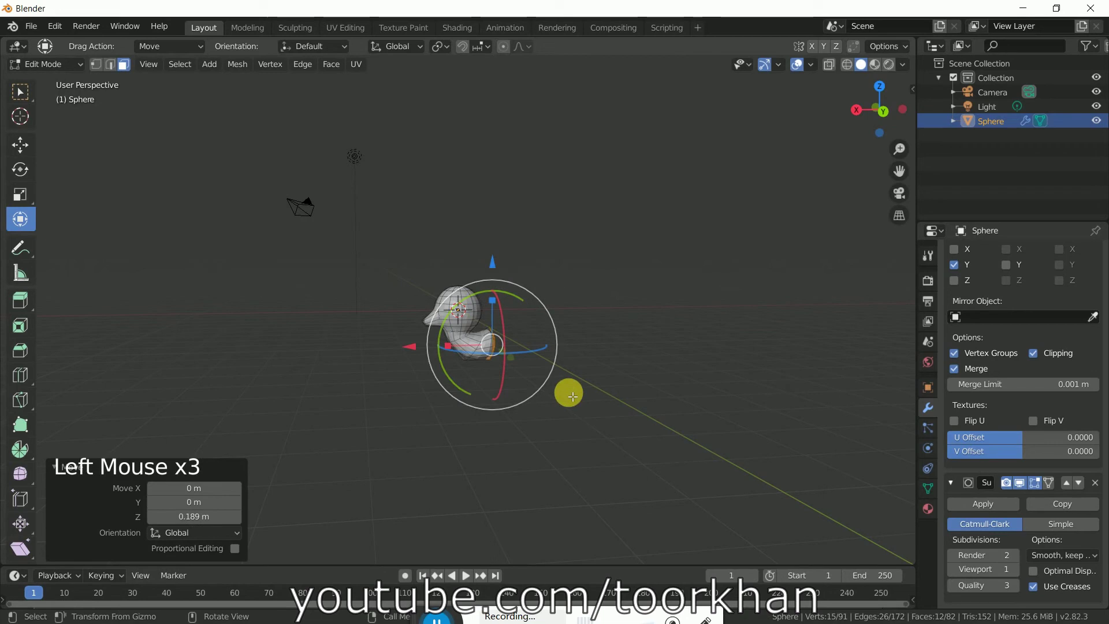
drag(416, 351, 435, 362)
Step: Scale the body's end faces up to 1.726 and extrude them about 1.37 m towards the rear
middle_drag(470, 387, 570, 430)
key(s)
click(635, 446)
middle_drag(635, 445, 614, 459)
key(e)
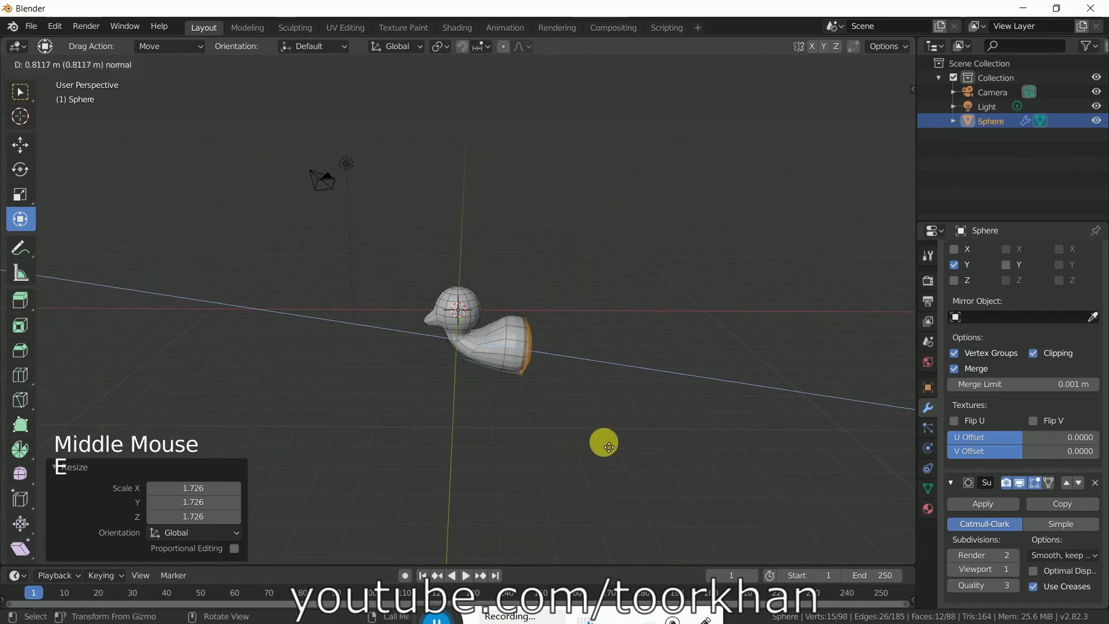
click(620, 447)
Step: Extrude the body's end faces about 1.29 m further back and scale them down to 0.458
middle_drag(650, 458, 625, 443)
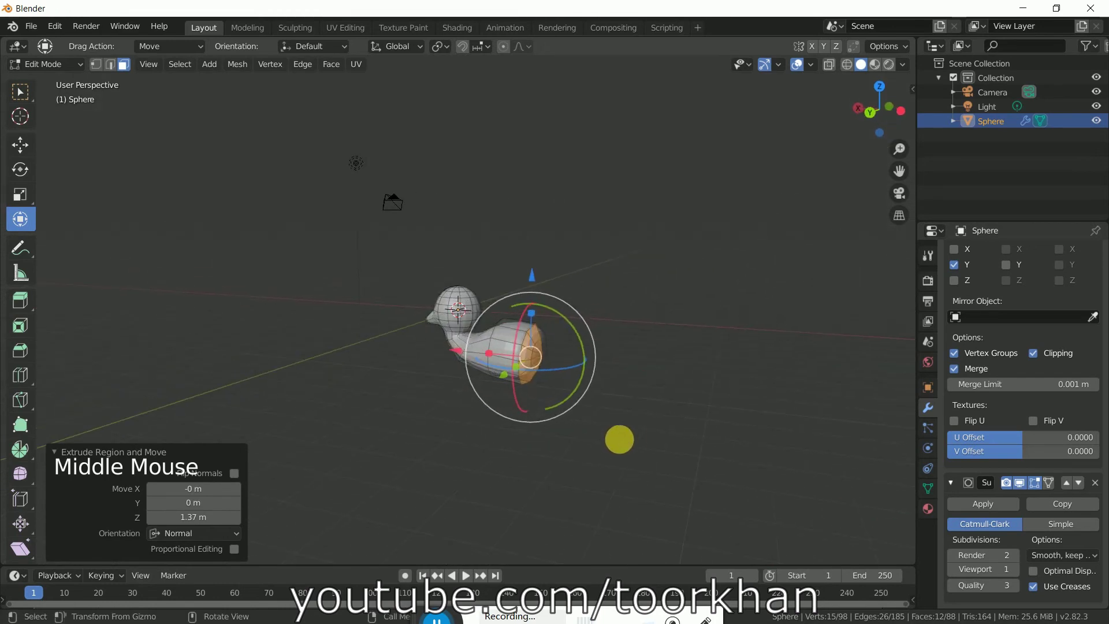
key(e)
click(650, 443)
middle_drag(502, 435, 661, 491)
key(s)
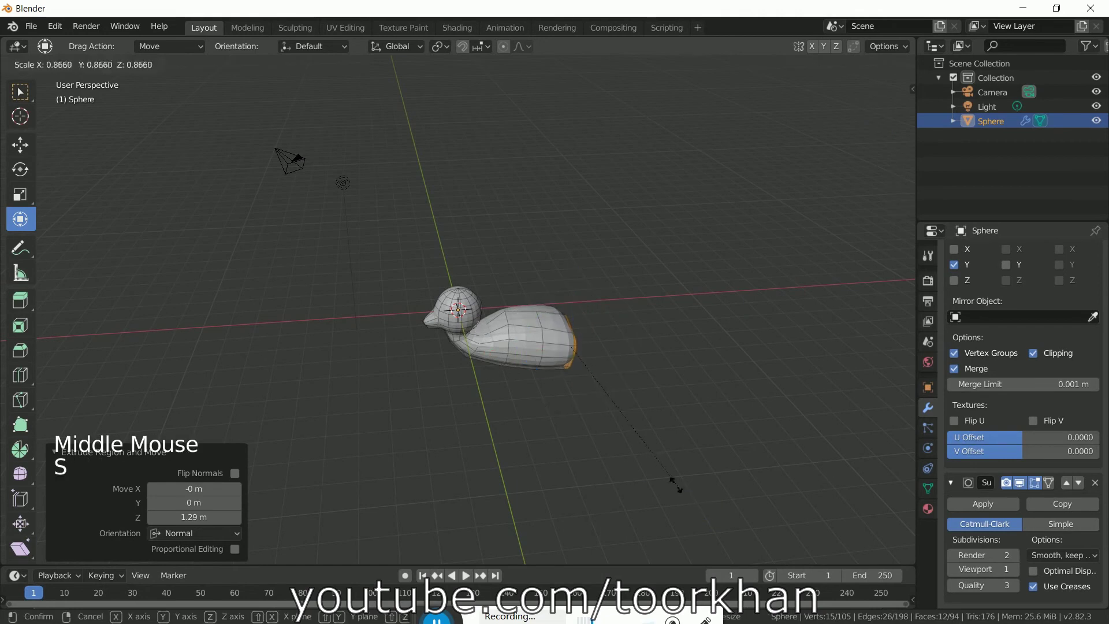
click(604, 442)
Step: Scale the body's rear end faces along the Y axis only, by a factor of -0.506
middle_drag(634, 436, 415, 381)
drag(415, 381, 424, 377)
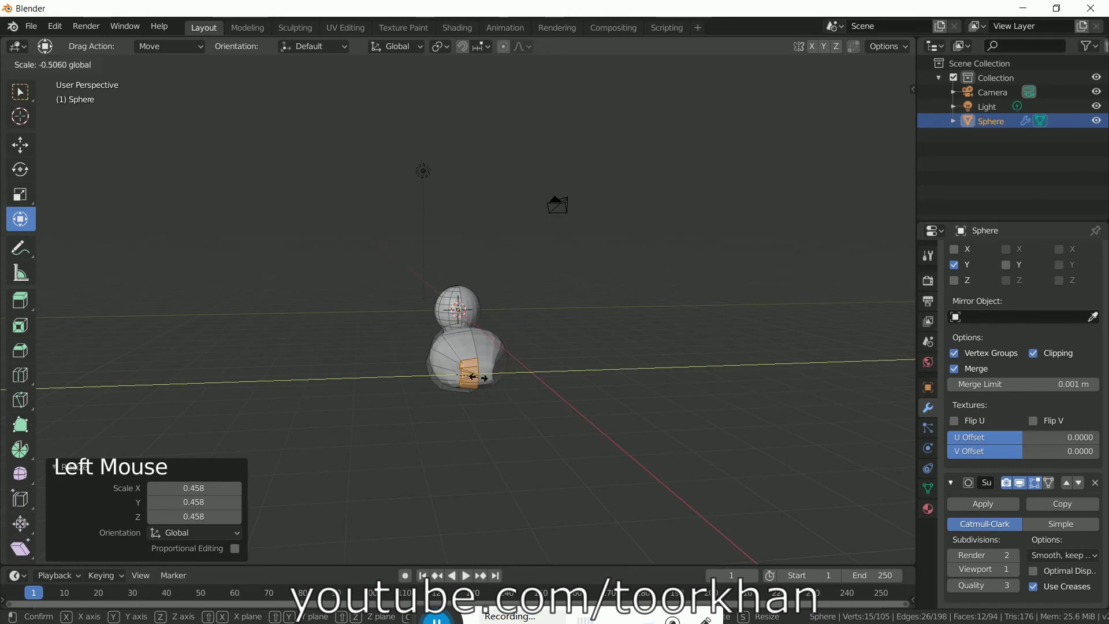
drag(478, 377, 482, 383)
scroll(452, 434, up, 2)
middle_drag(441, 421, 519, 431)
scroll(601, 438, down, 2)
scroll(602, 438, down, 2)
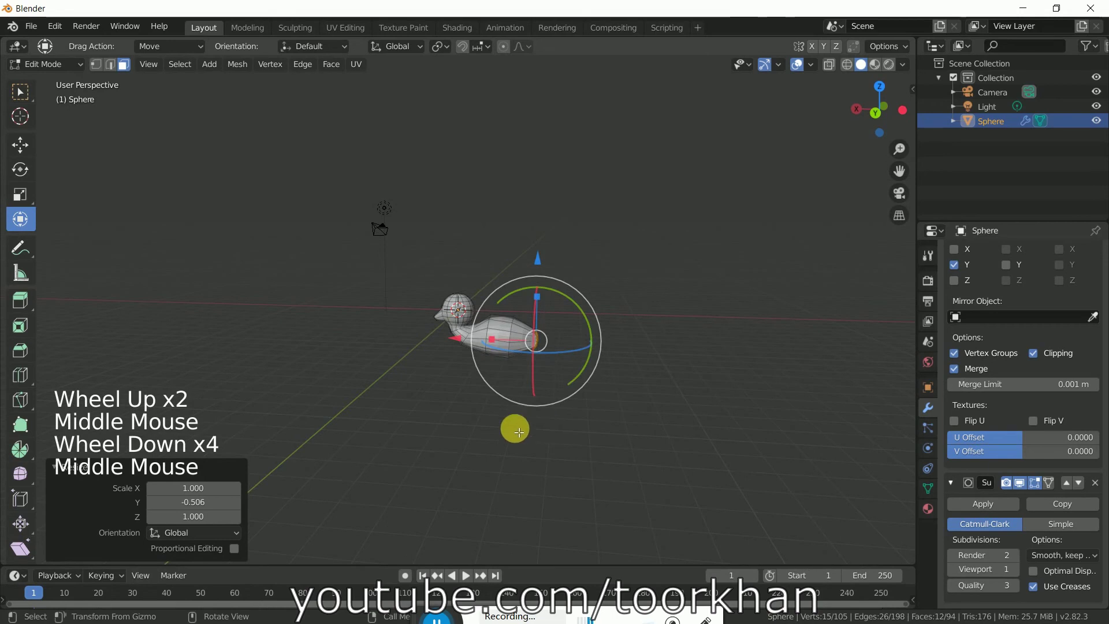
Step: Scale the body's rear end faces to 0.824 and extrude them about 1.22 m backward to form the tail
key(s)
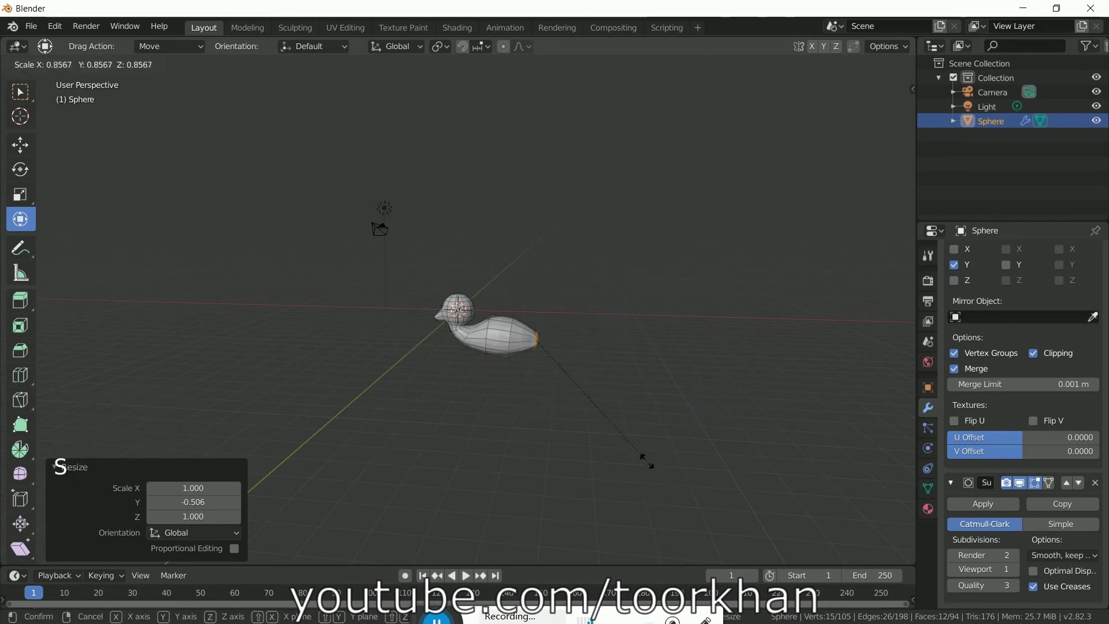
click(644, 455)
key(e)
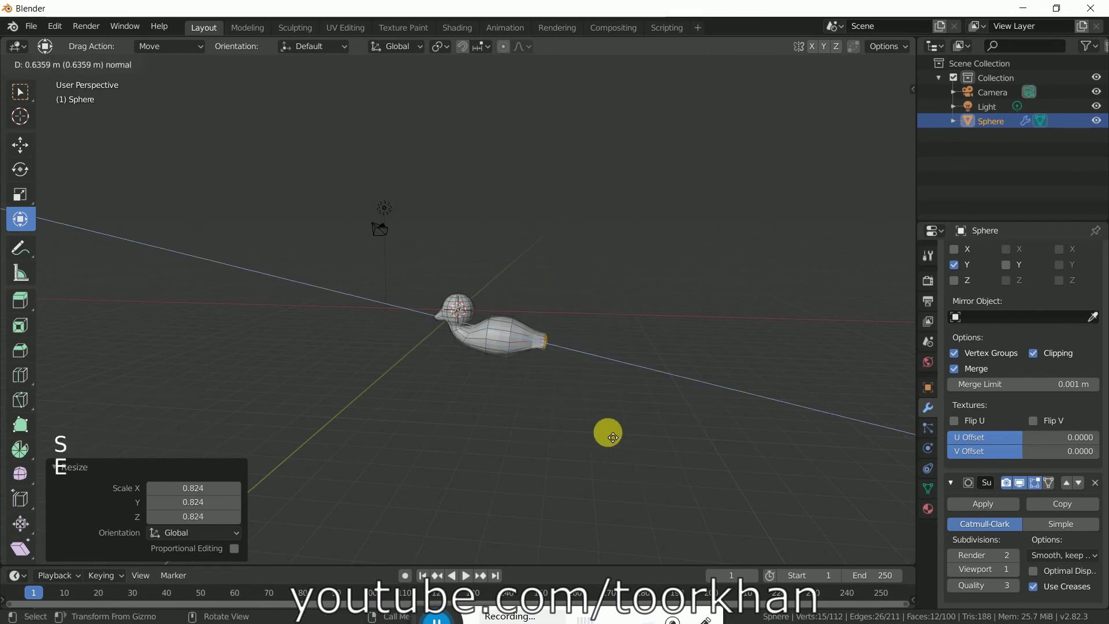
click(619, 437)
Step: Inspect the shape of the bird's body and tail from several angles, both close up and from afar
mouse_move(613, 433)
middle_down()
mouse_move(530, 440)
mouse_move(527, 460)
mouse_move(524, 447)
mouse_move(554, 487)
mouse_move(631, 438)
middle_up()
scroll(525, 447, up, 5)
scroll(512, 475, down, 3)
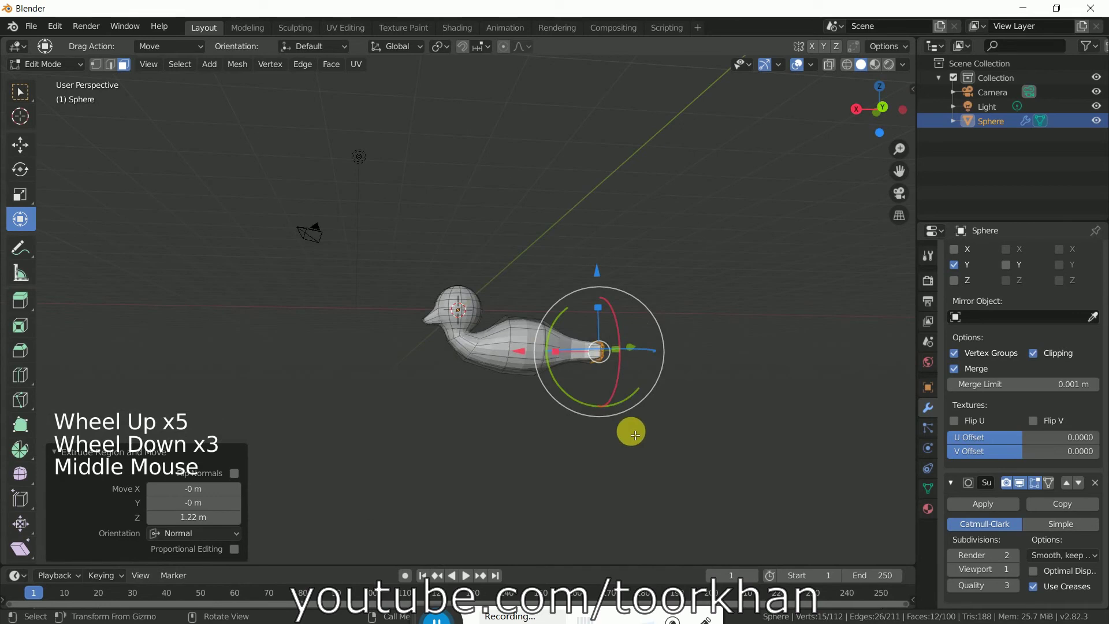
scroll(618, 430, up, 4)
scroll(609, 434, up, 1)
scroll(603, 437, down, 3)
middle_drag(517, 399, 575, 429)
scroll(525, 411, up, 4)
scroll(577, 409, down, 3)
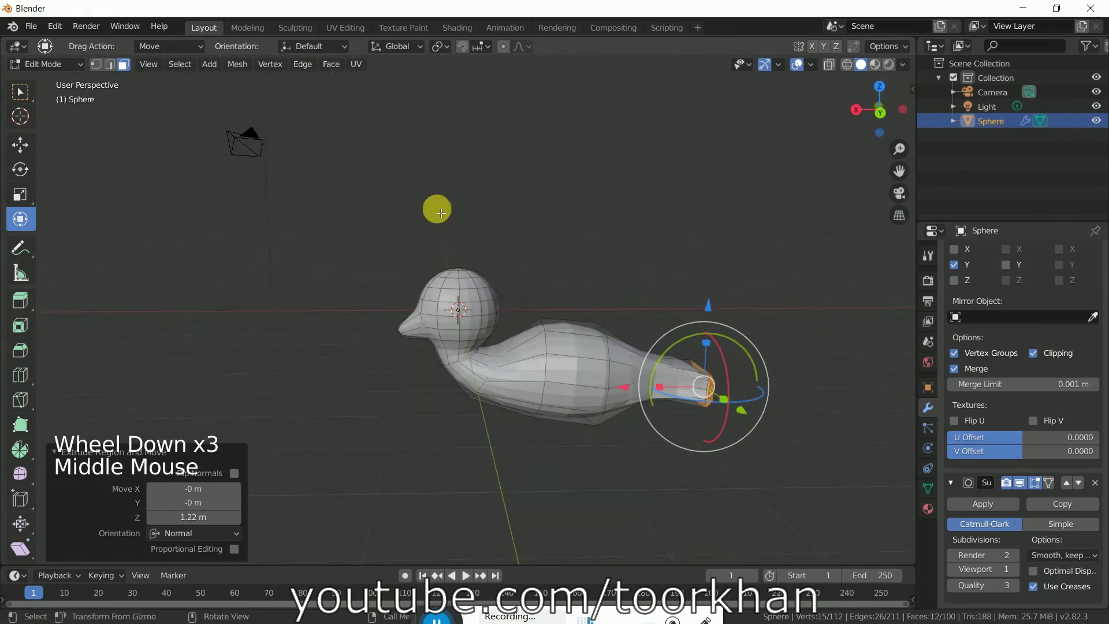
Step: Select the edge loop around the base of the tail and scale it uniformly to 0.150
click(96, 63)
click(634, 279)
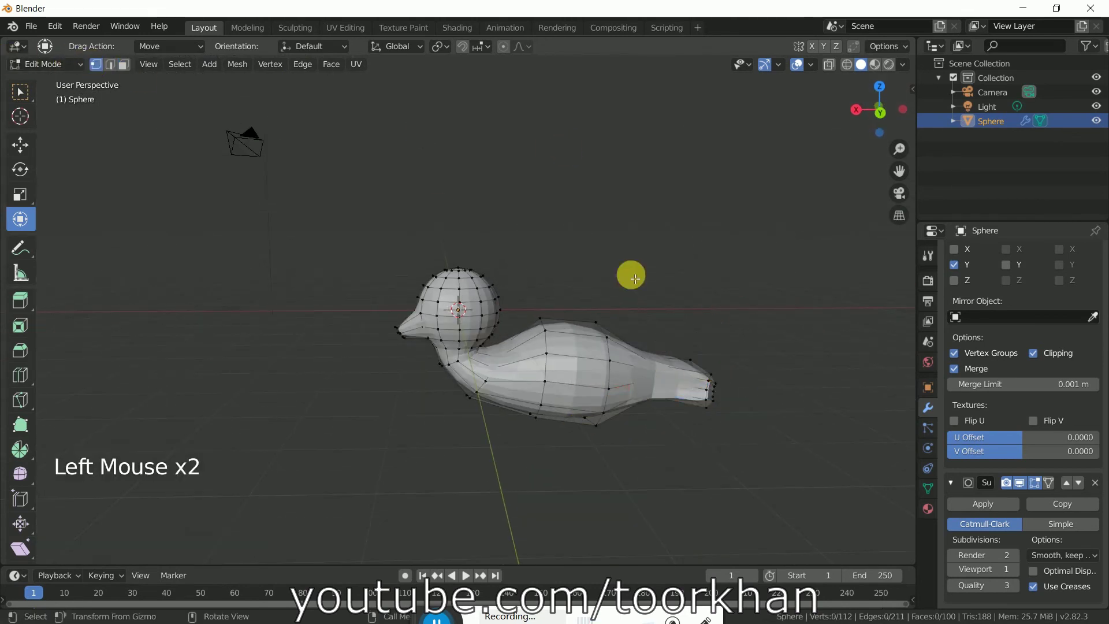
click(660, 389)
alt+click(657, 399)
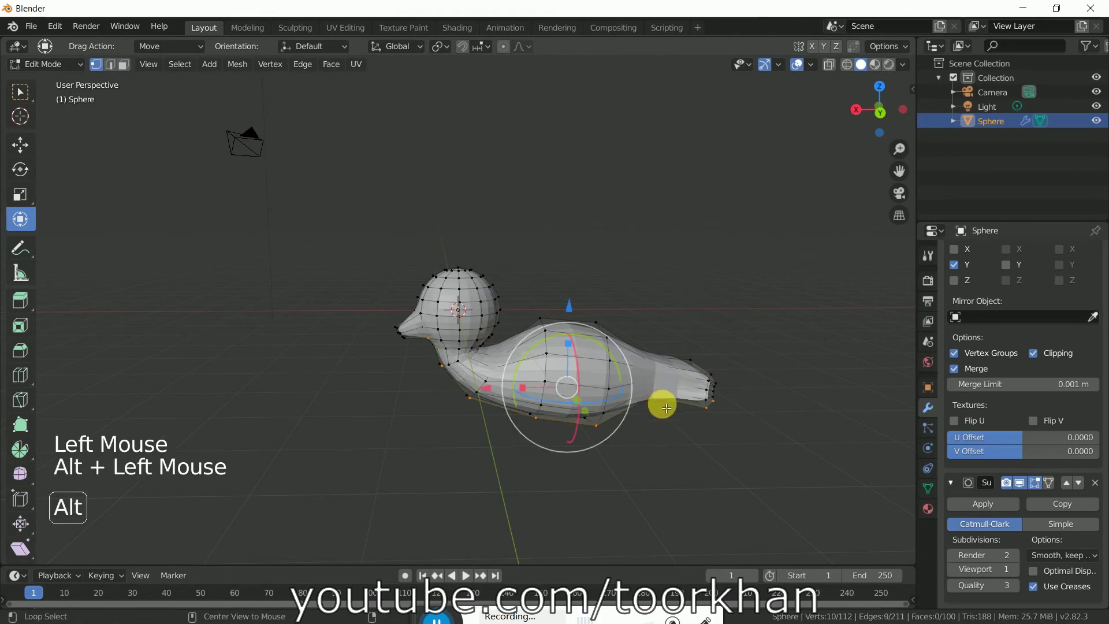
alt+click(656, 381)
middle_drag(661, 421, 593, 418)
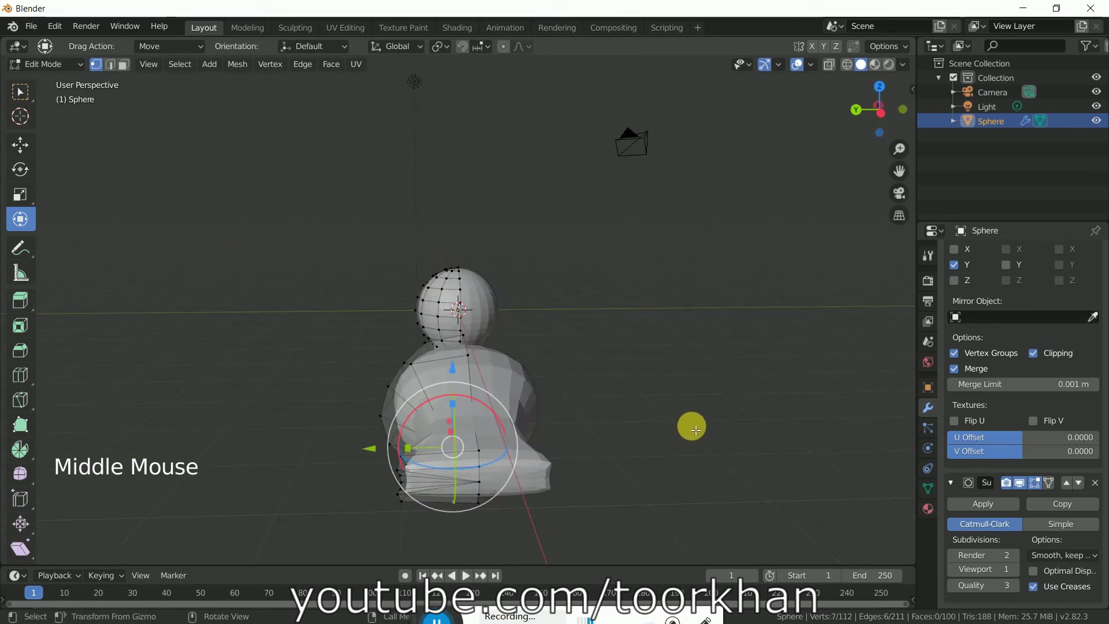
key(s)
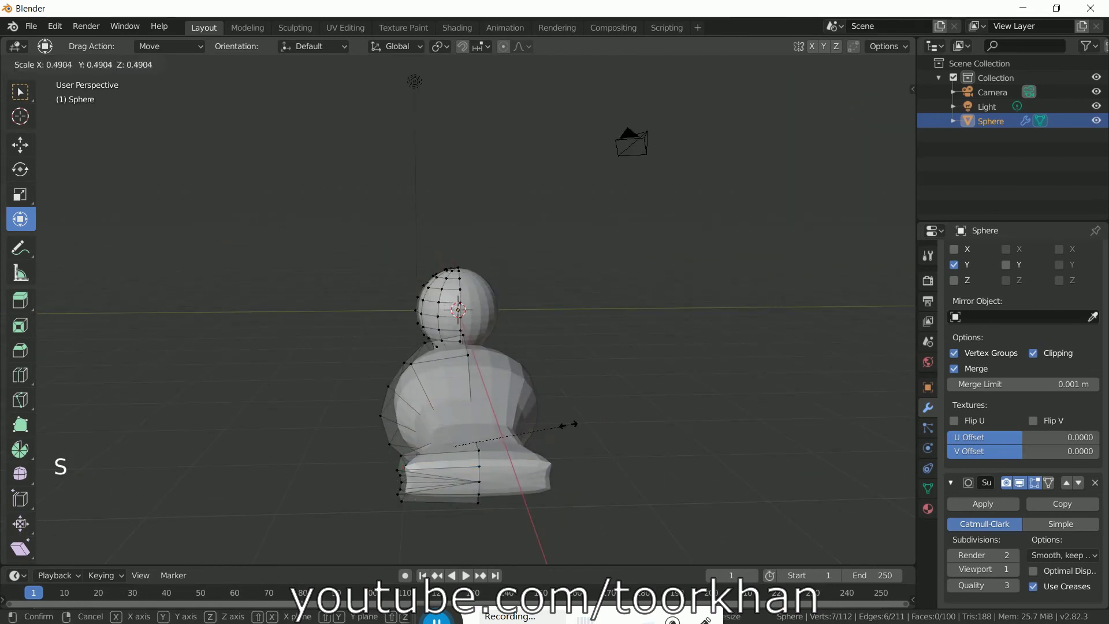
click(481, 431)
middle_drag(482, 430, 604, 435)
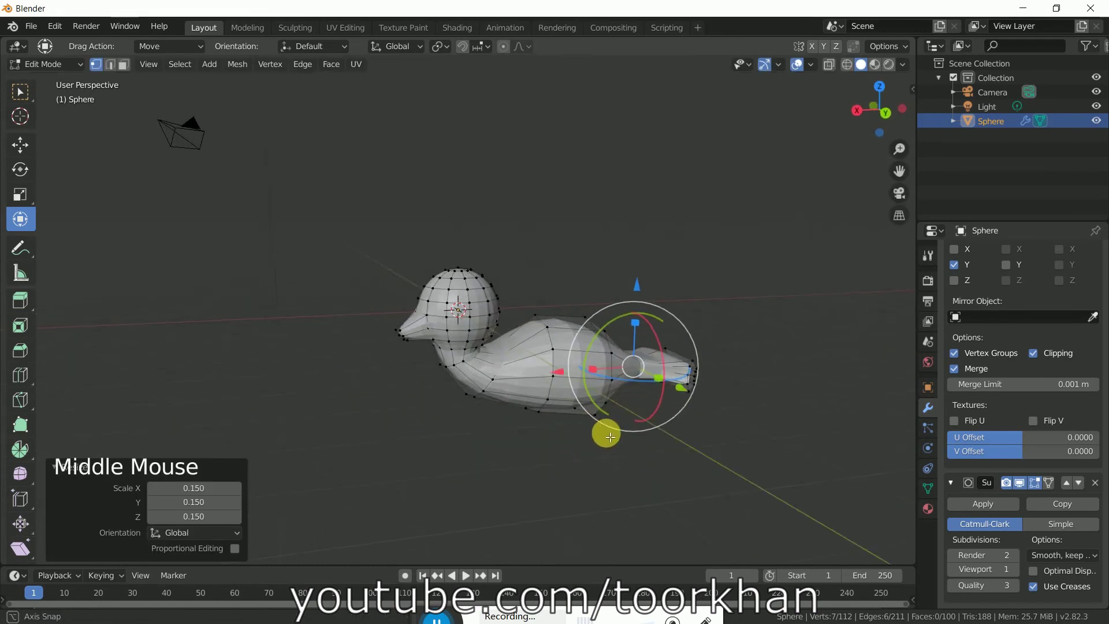
click(495, 435)
middle_drag(582, 399, 548, 426)
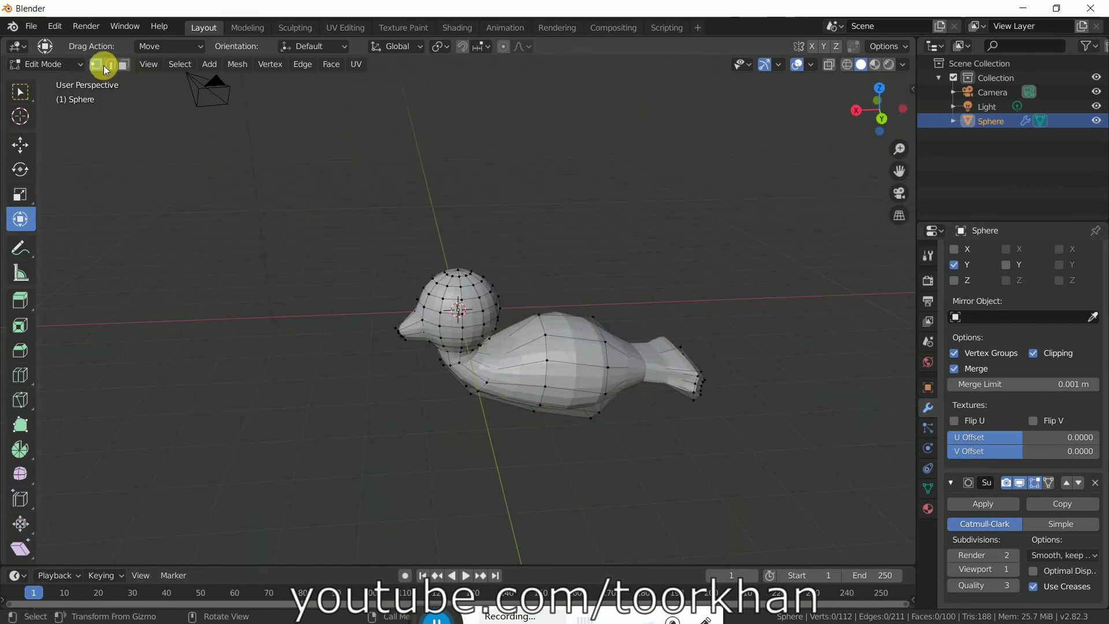
click(432, 369)
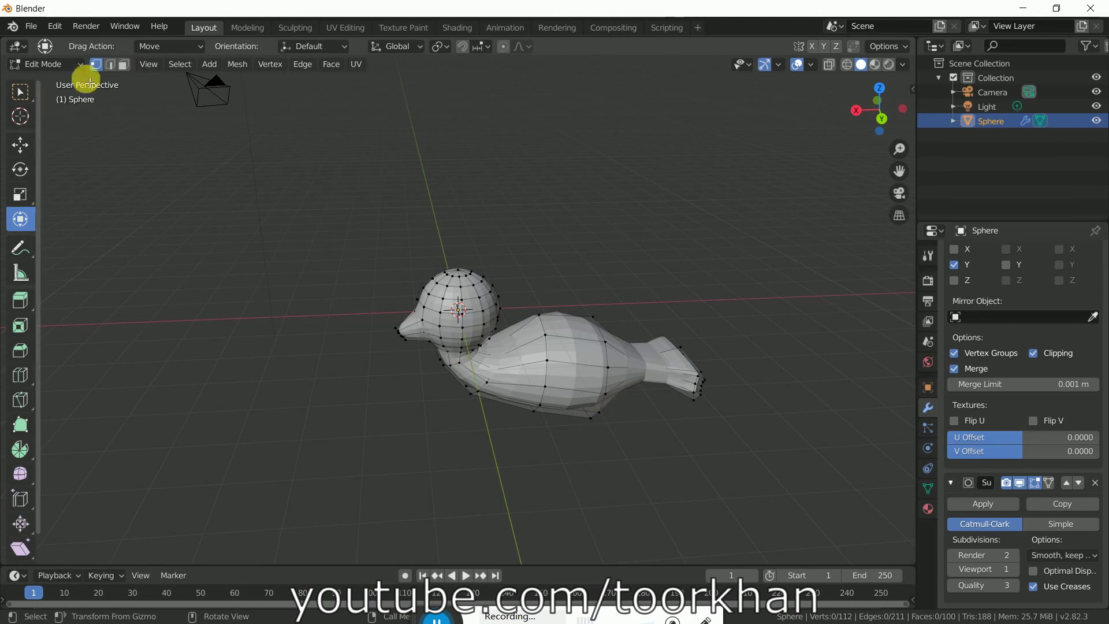
middle_drag(580, 386, 611, 376)
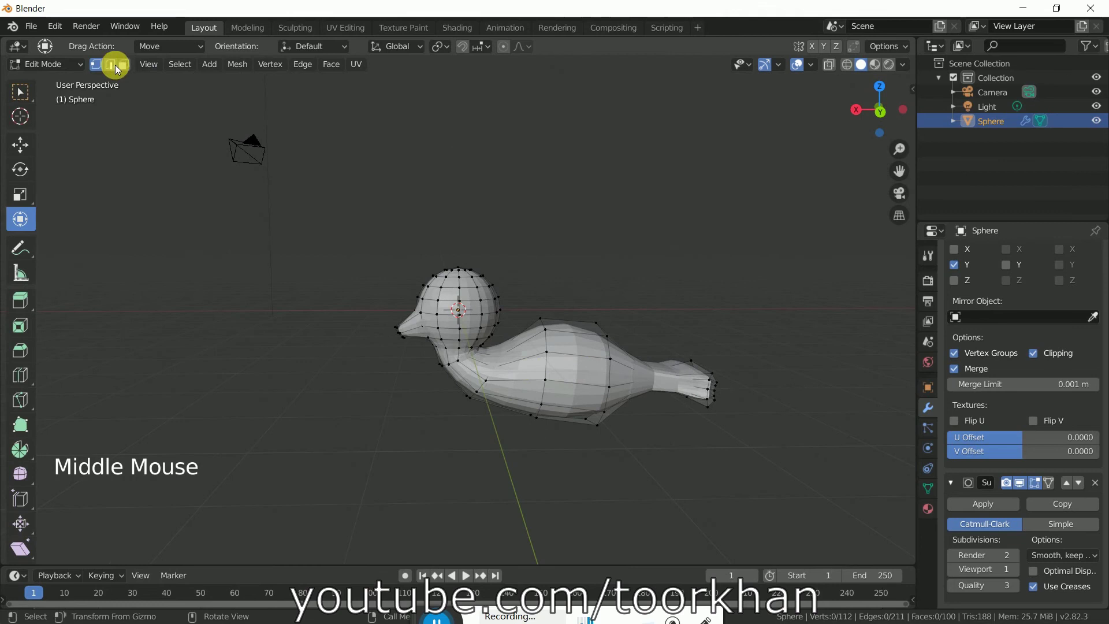
Step: Extrude the upper side face of the bird's body 0.562 m outward to start a wing
click(121, 65)
click(580, 366)
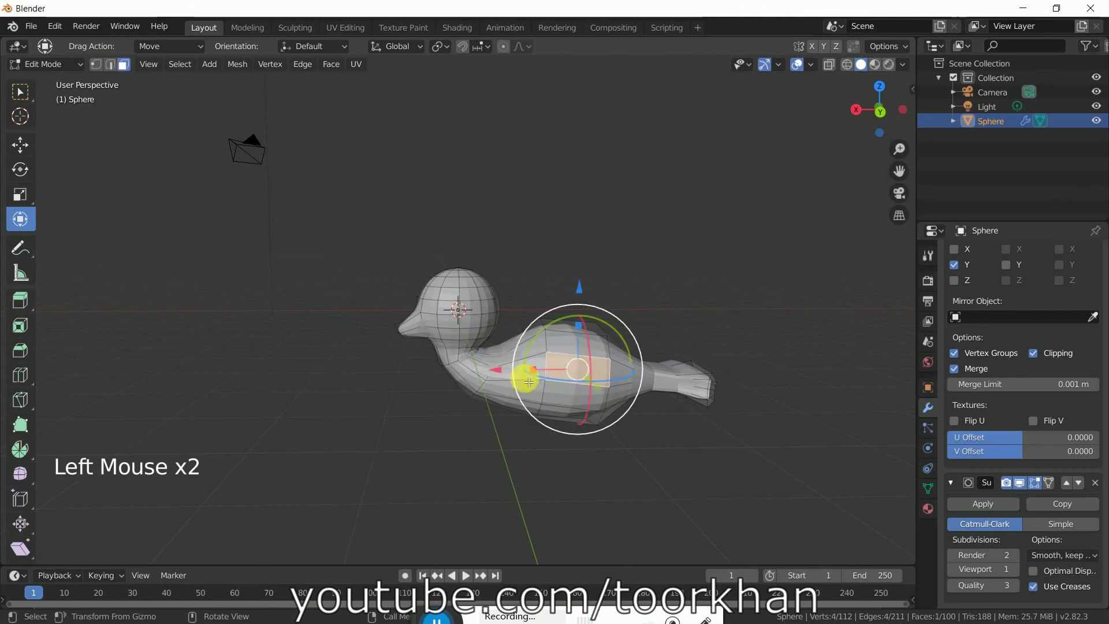
click(683, 281)
click(574, 349)
middle_drag(626, 338, 580, 388)
click(576, 332)
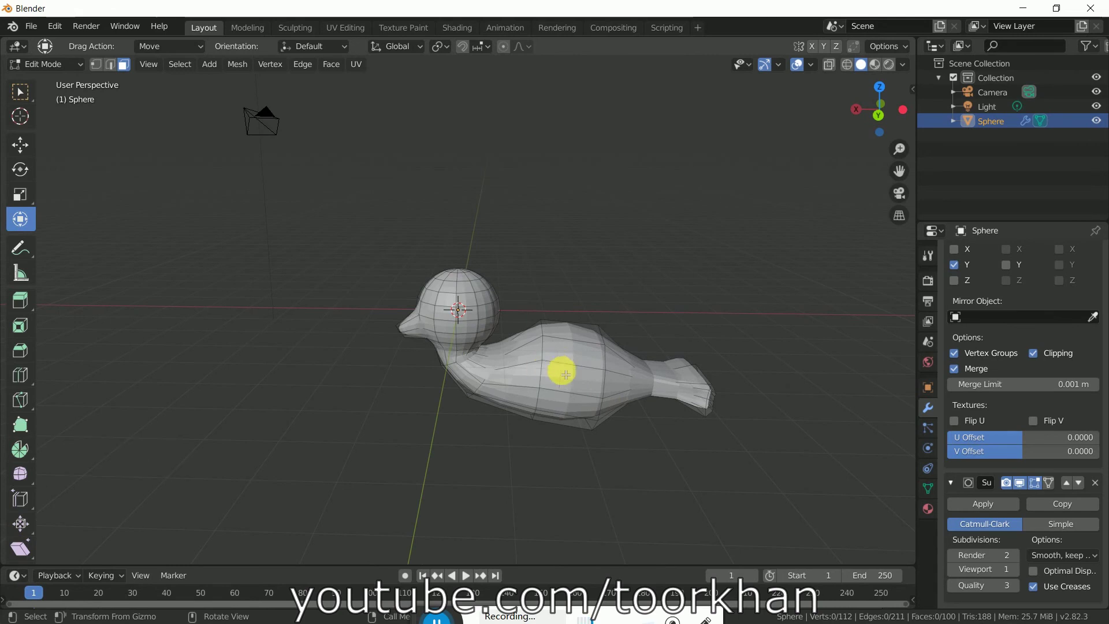
middle_drag(619, 367, 517, 392)
click(447, 402)
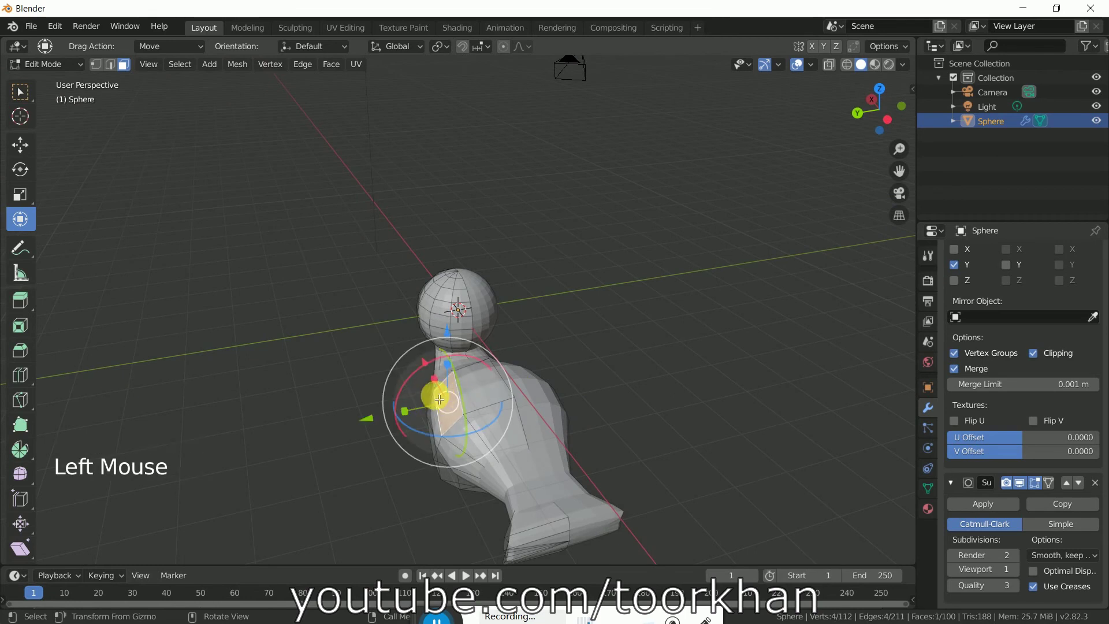
key(e)
click(418, 390)
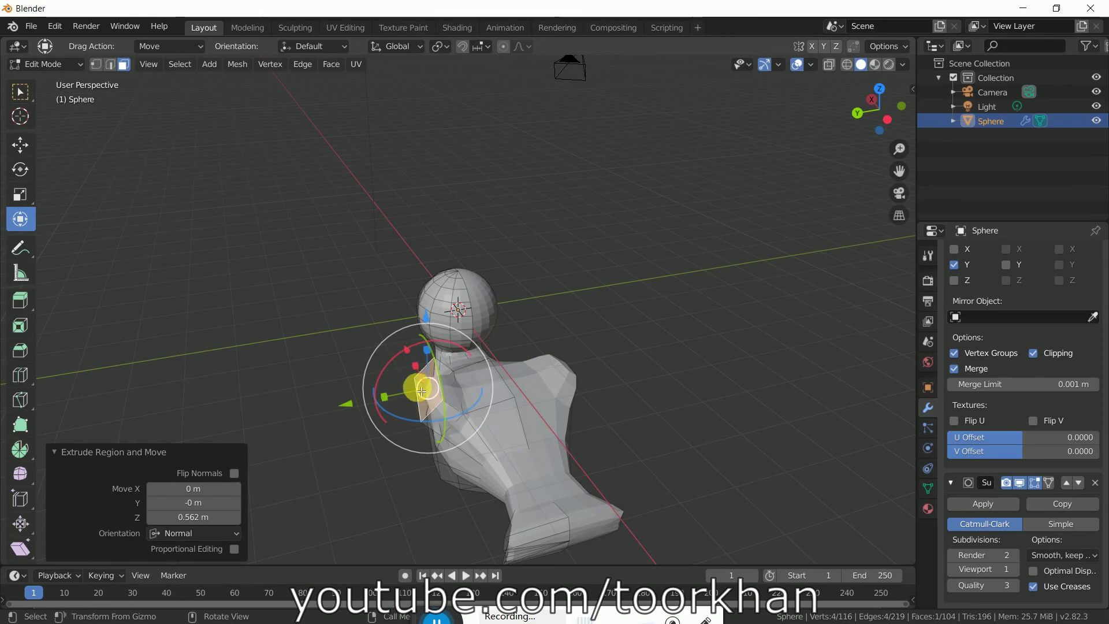
Step: Rotate the wing's end face about the X axis by -30° and by a further -10.6°
drag(423, 391, 384, 383)
middle_drag(500, 426, 490, 385)
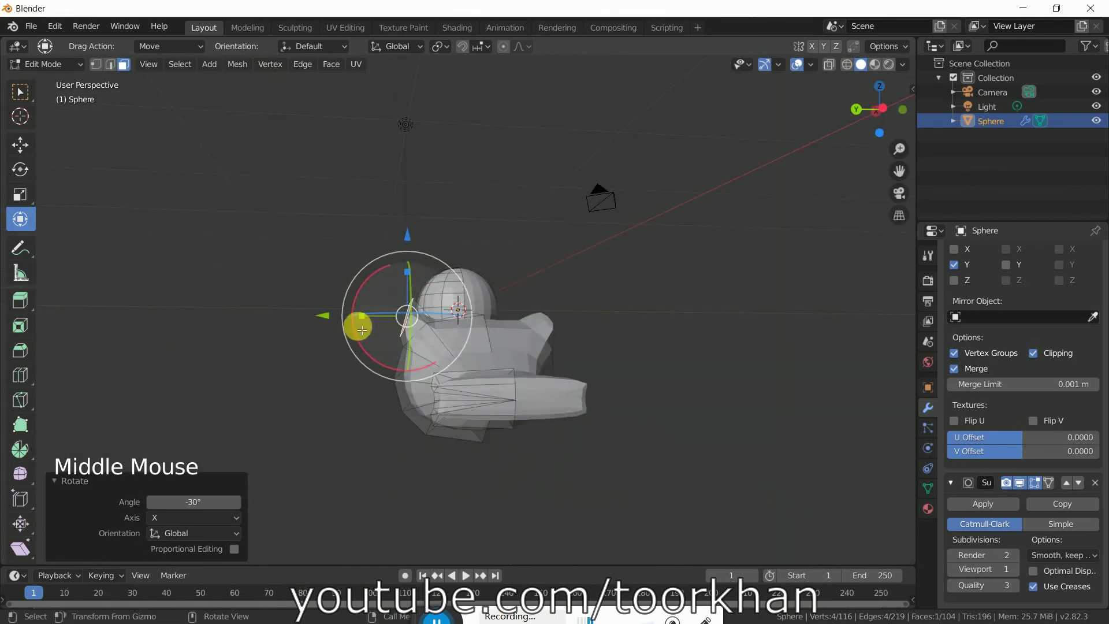
drag(372, 272, 408, 318)
Step: Extrude the wing's end face further outward and scale it along the X axis by 1.691
key(e)
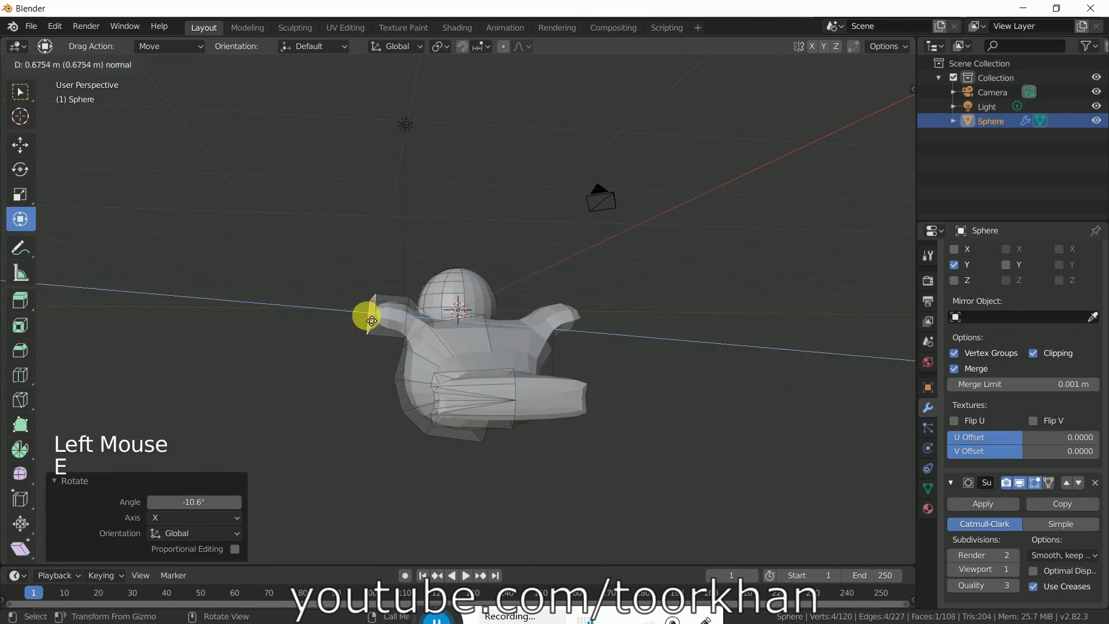
click(355, 315)
middle_drag(388, 366, 511, 401)
drag(525, 360, 491, 359)
Step: Extrude the widened end face of the wing another 1.42 m outward
middle_drag(565, 399, 434, 399)
key(e)
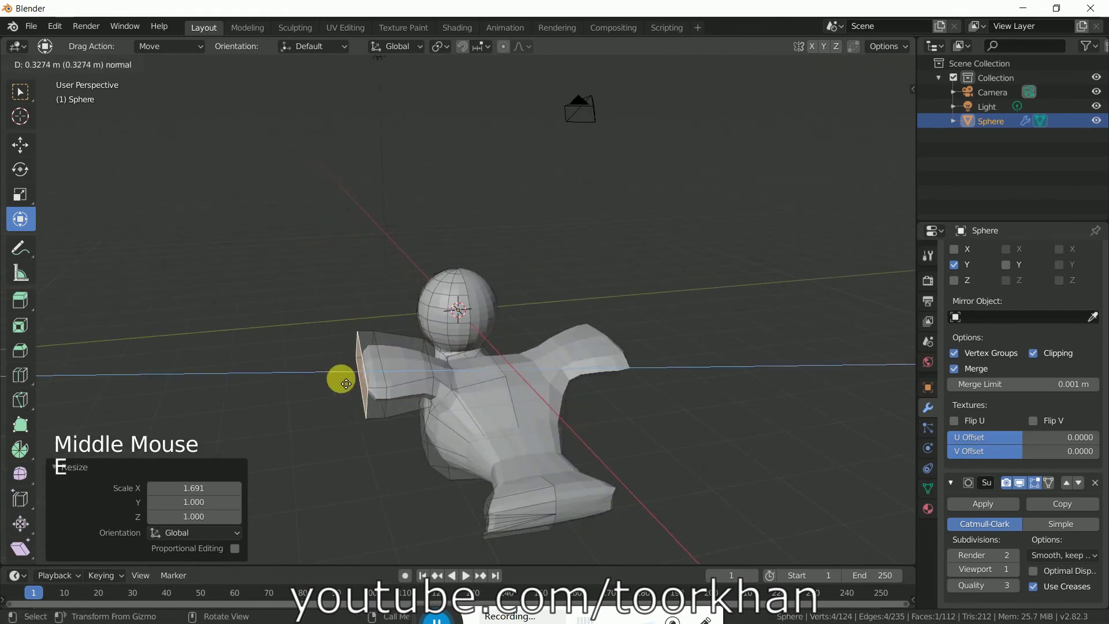
click(297, 385)
Step: Try extruding the wing's end face further and scaling it to 0.493, and undo both changes
middle_drag(285, 383, 569, 462)
scroll(581, 439, up, 3)
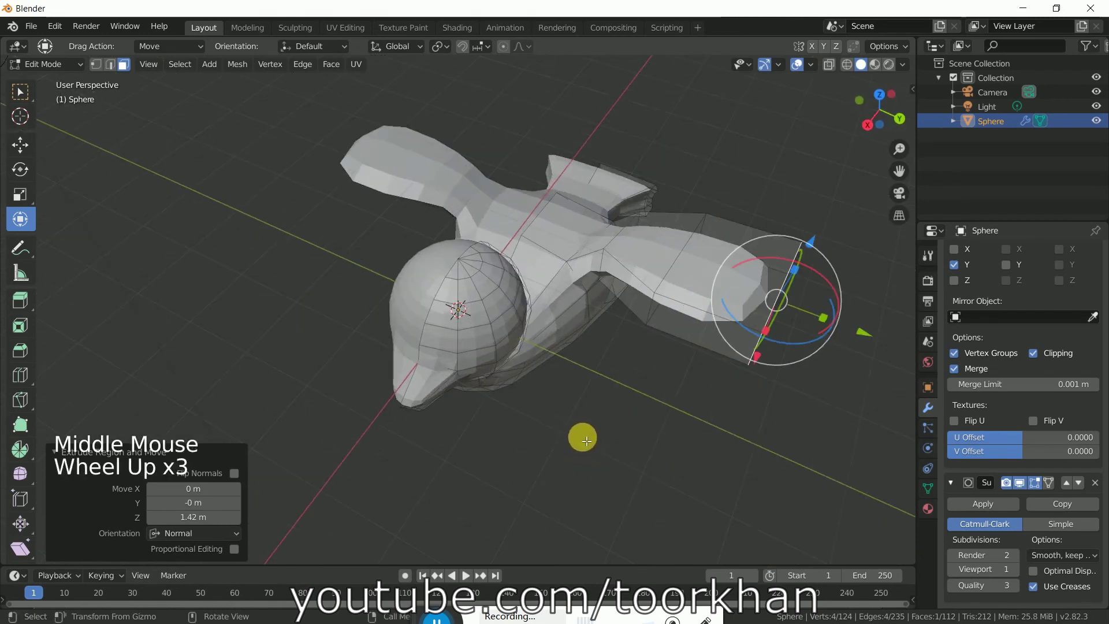
middle_drag(547, 404, 505, 373)
scroll(519, 309, down, 2)
scroll(440, 376, down, 2)
scroll(505, 373, up, 1)
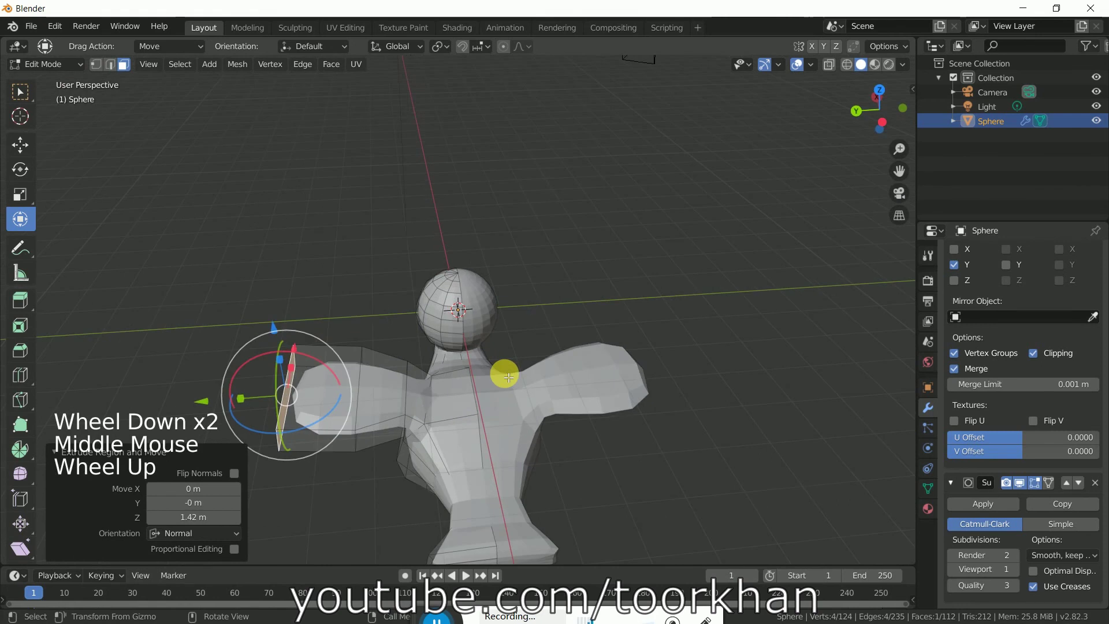
key(e)
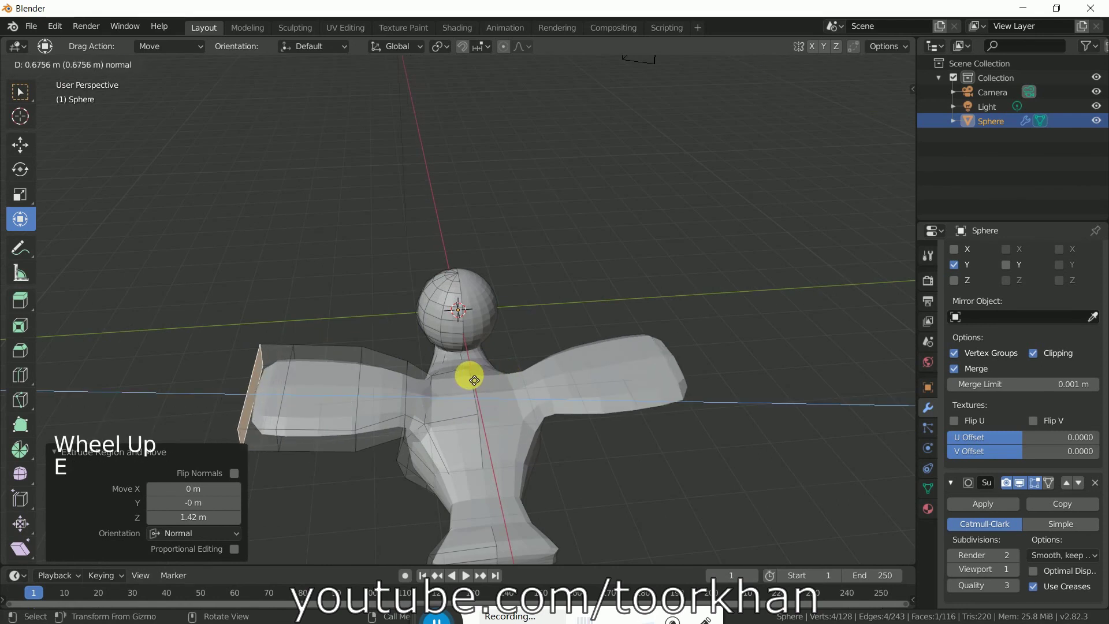
click(445, 408)
middle_drag(445, 408, 514, 490)
scroll(598, 408, down, 1)
key(s)
click(607, 432)
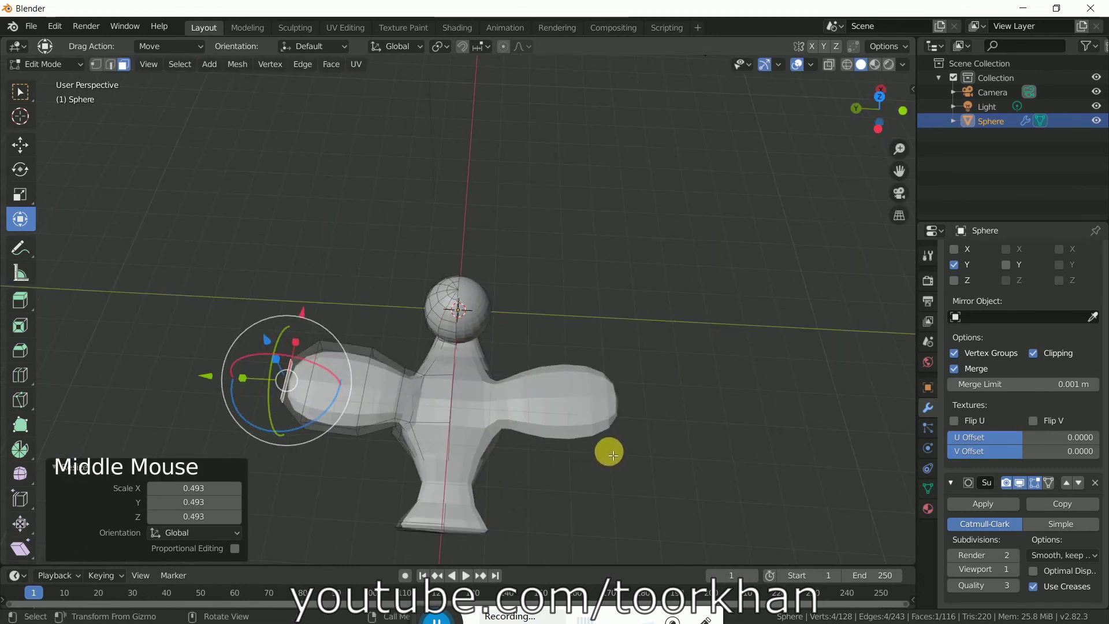
key(ctrl+z)
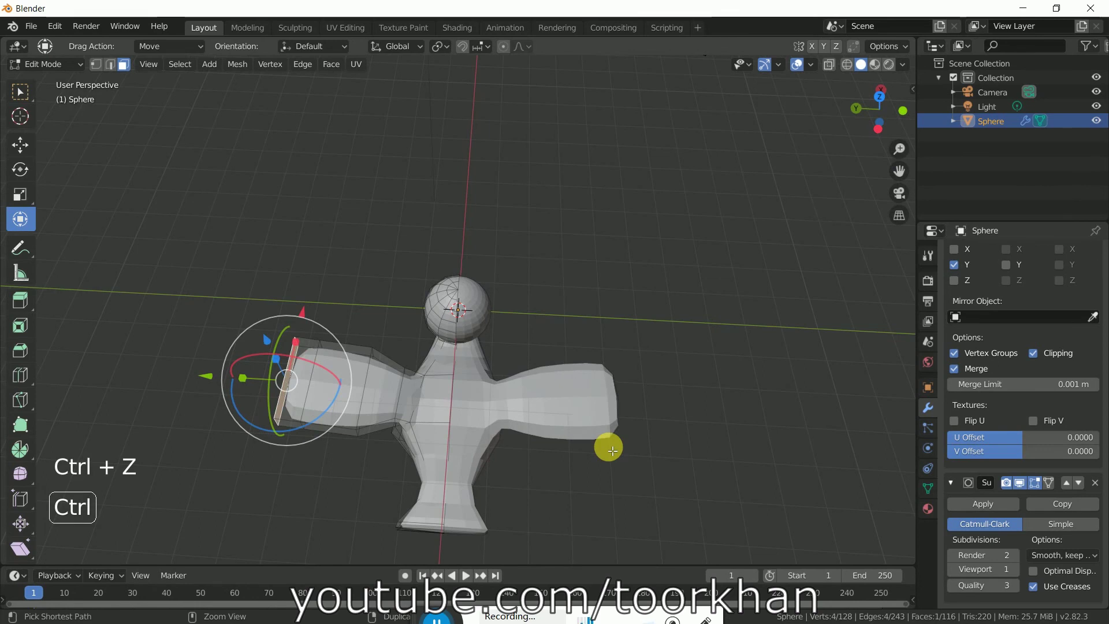
key(ctrl+z)
Step: Clear the face selection and inspect the shape of the wings, body and head from several angles
click(605, 419)
middle_drag(554, 416, 448, 408)
scroll(545, 354, up, 3)
scroll(545, 332, up, 3)
scroll(453, 417, down, 5)
middle_drag(535, 349, 546, 300)
middle_drag(436, 342, 470, 327)
scroll(508, 319, up, 3)
scroll(508, 319, up, 1)
scroll(563, 337, down, 3)
Step: Switch to Object Mode and apply Shade Smooth to the bird
click(43, 67)
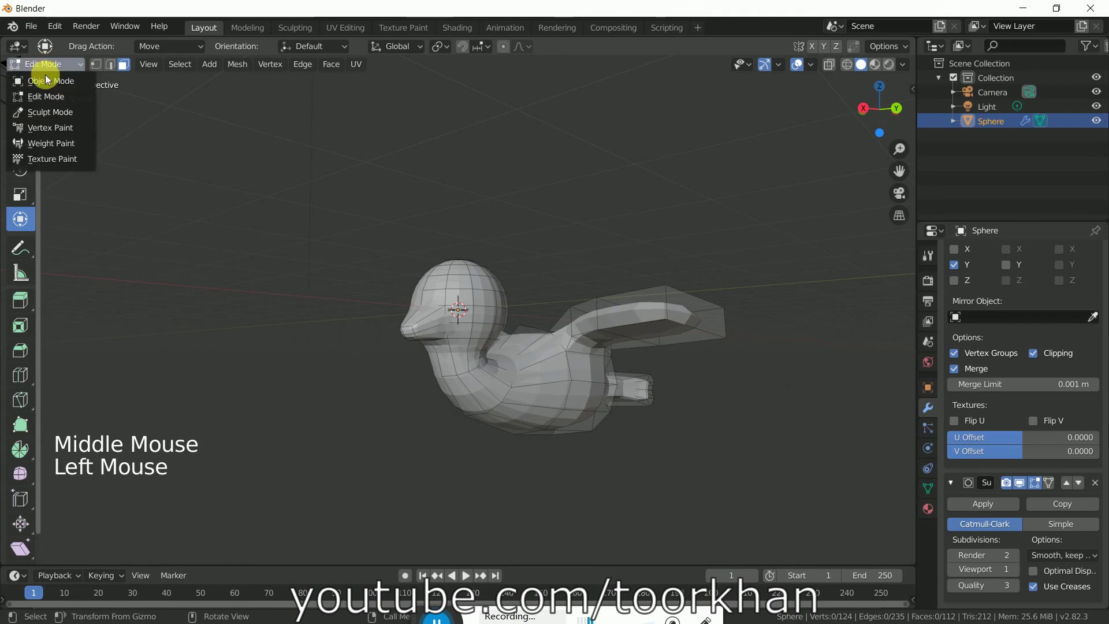
click(47, 83)
middle_drag(461, 338, 476, 293)
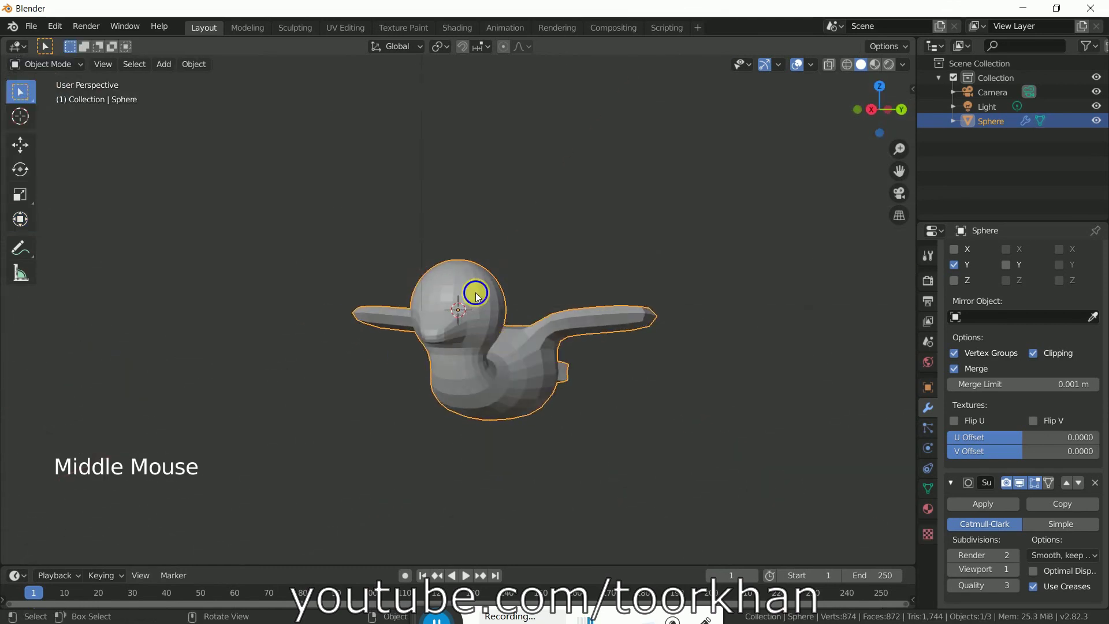
right_click(475, 293)
click(476, 292)
Step: Deselect the bird and display the viewport in Material Preview shading
middle_drag(524, 342, 389, 321)
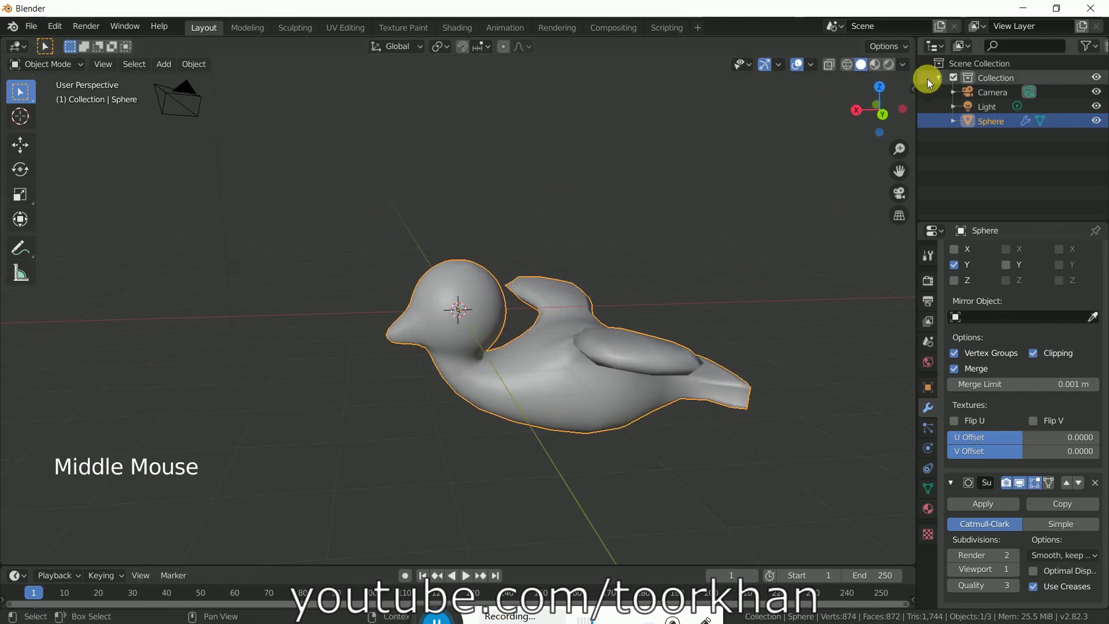
middle_drag(663, 205, 655, 334)
middle_drag(610, 279, 546, 411)
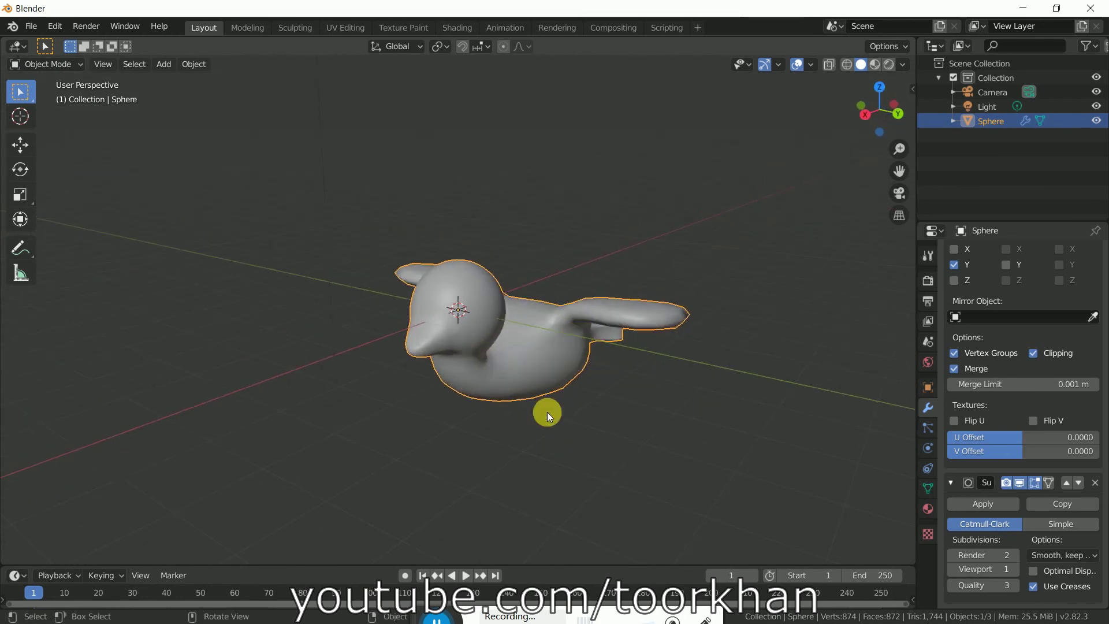
click(501, 417)
middle_drag(456, 422, 415, 430)
click(875, 64)
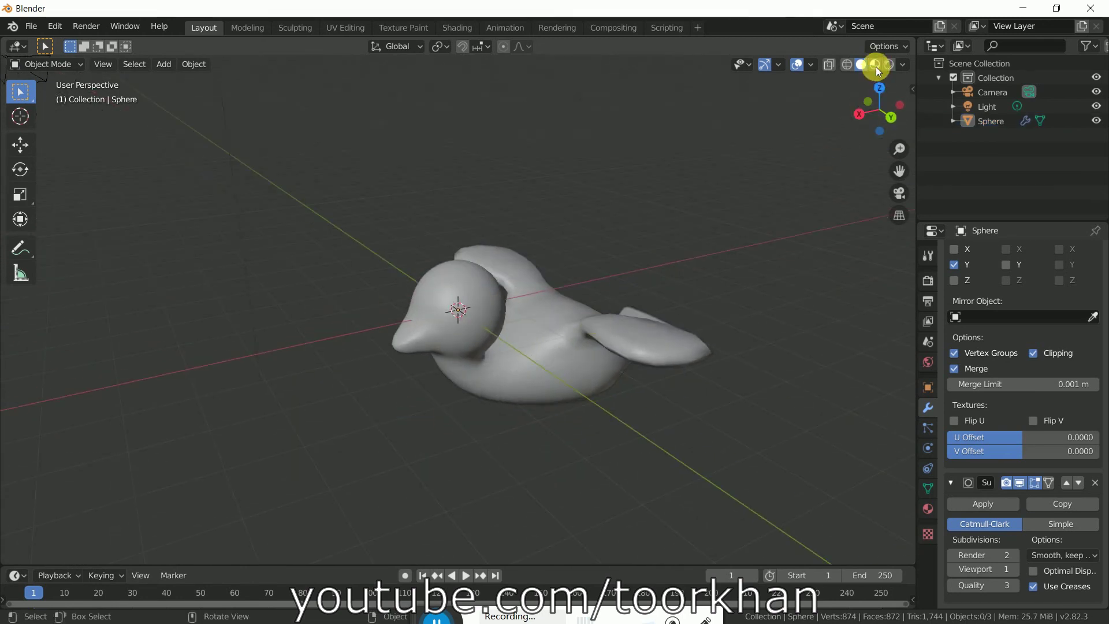
Step: Select the bird and examine its smooth-shaded form from several angles and distances
middle_drag(659, 258, 674, 224)
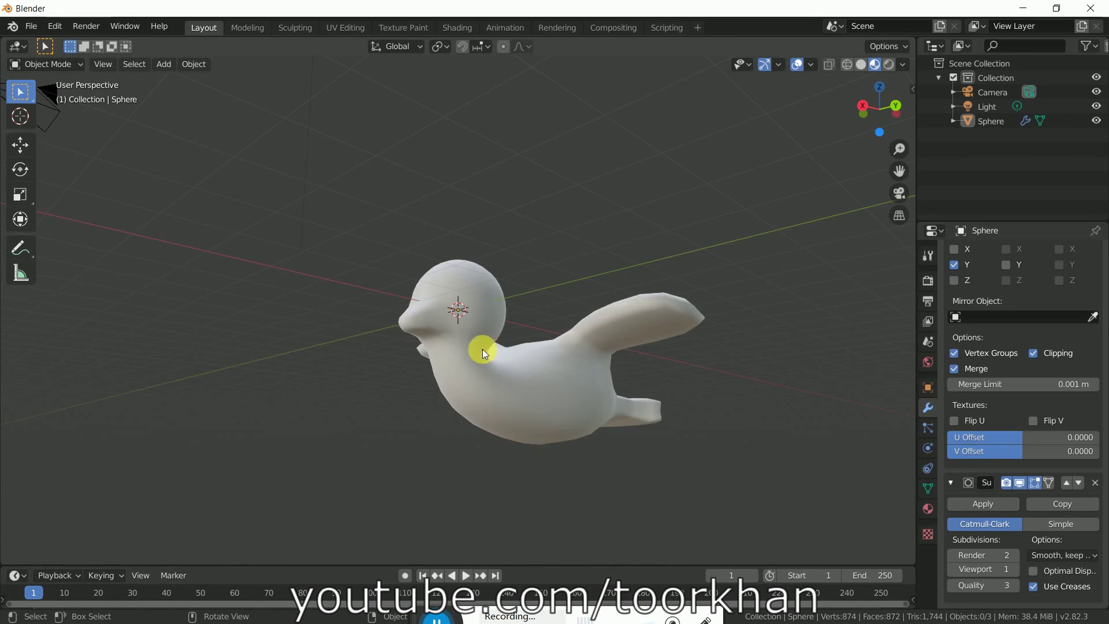
middle_drag(514, 299, 575, 338)
click(572, 421)
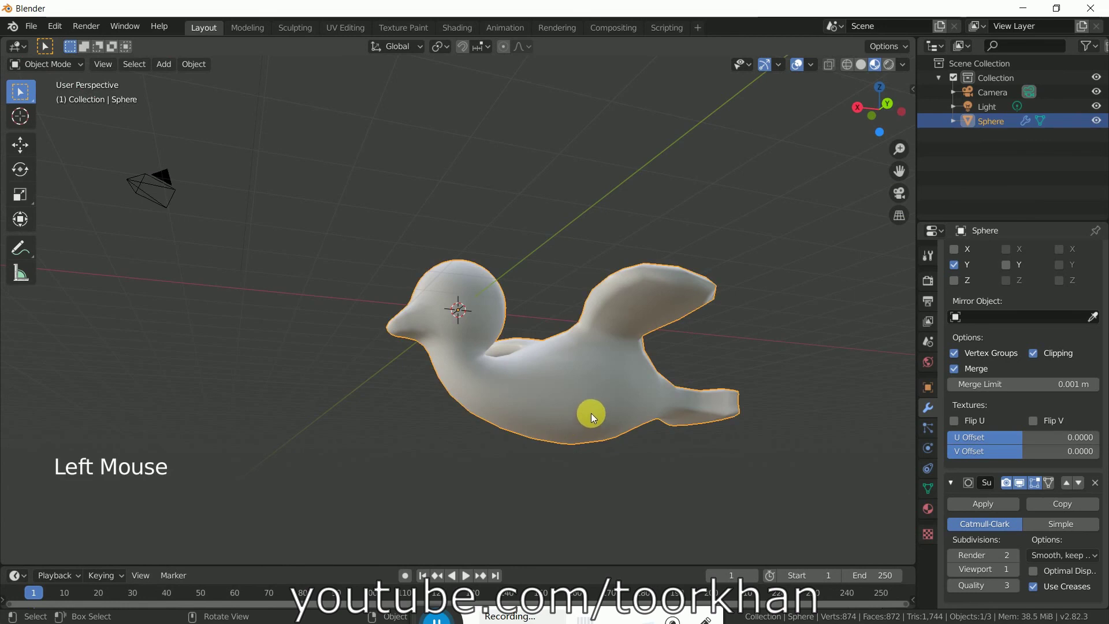
scroll(592, 408, down, 2)
middle_drag(594, 403, 562, 363)
scroll(674, 407, up, 5)
scroll(563, 362, down, 2)
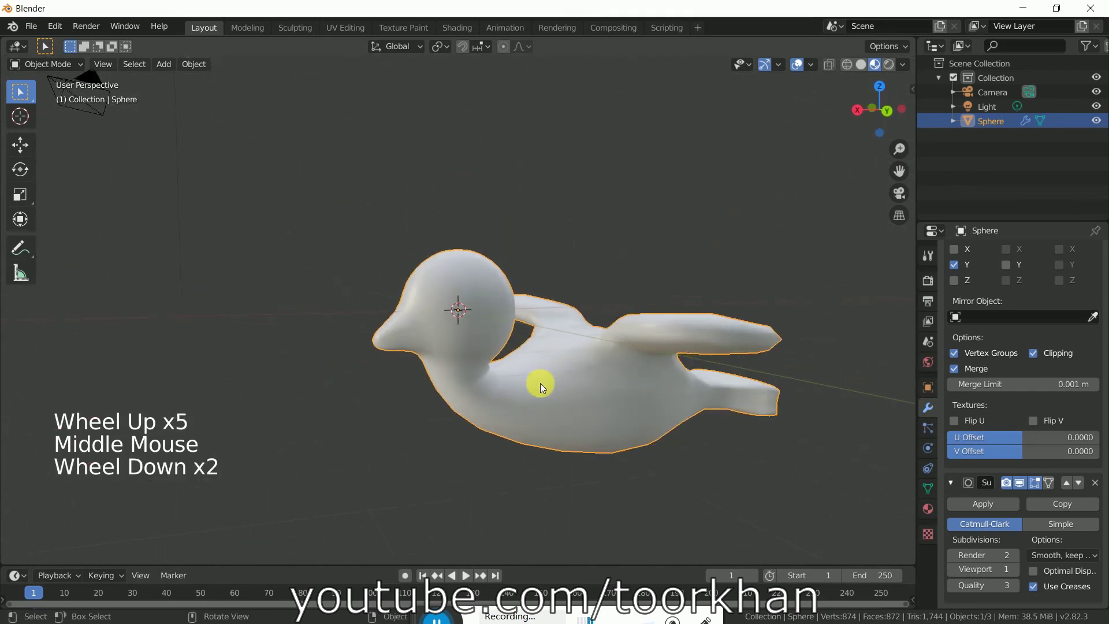
middle_drag(629, 389, 588, 424)
scroll(692, 386, up, 2)
scroll(589, 424, down, 2)
scroll(577, 346, down, 3)
Step: Hide the viewport overlays to show the finished bird without grid and outline
click(797, 66)
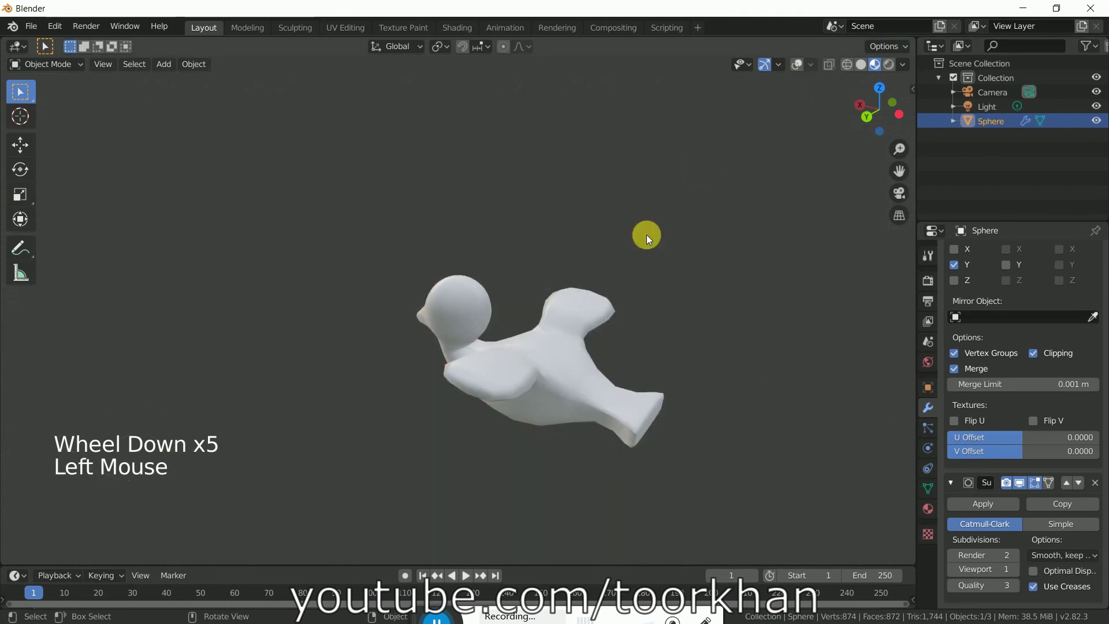
middle_drag(488, 342, 493, 461)
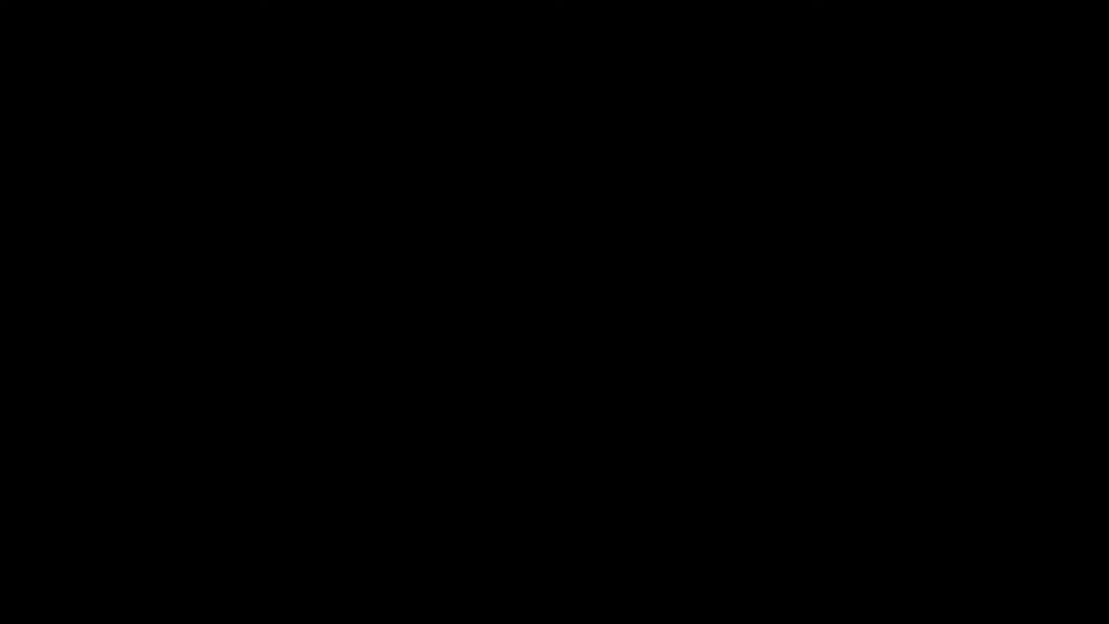